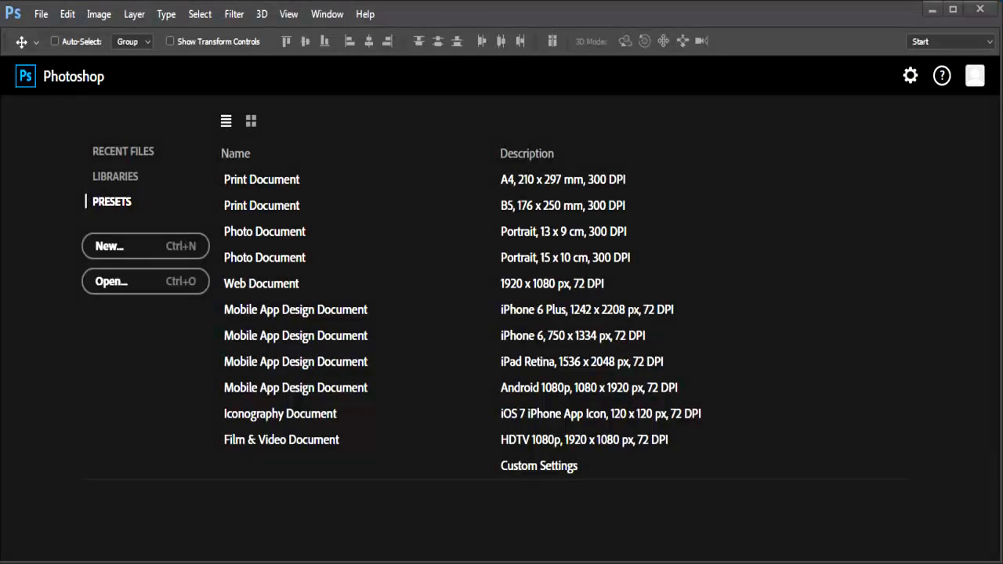
Start a new document and set its size to 1368 pixels wide by 600 pixels high.
left_click(42, 19)
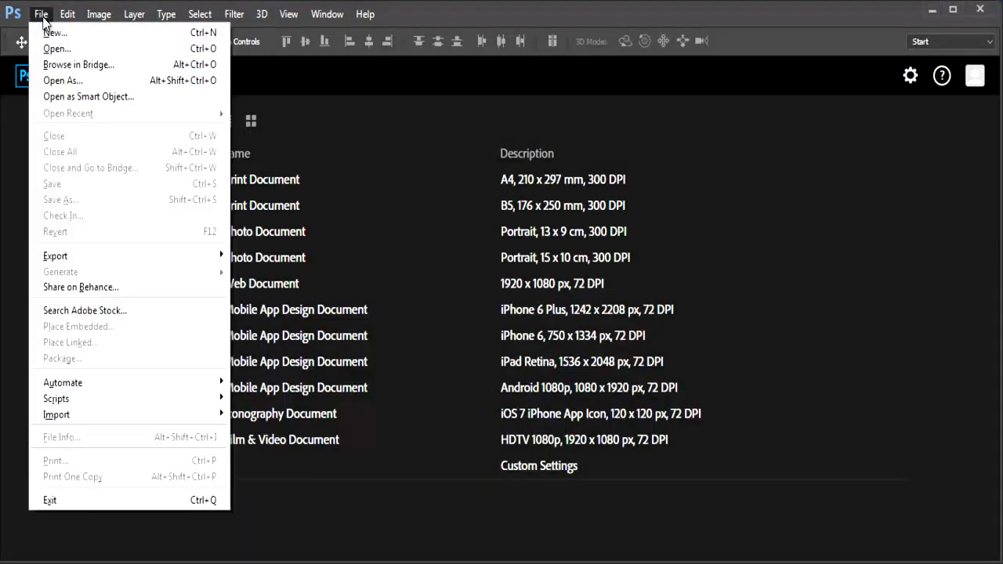
left_click(49, 33)
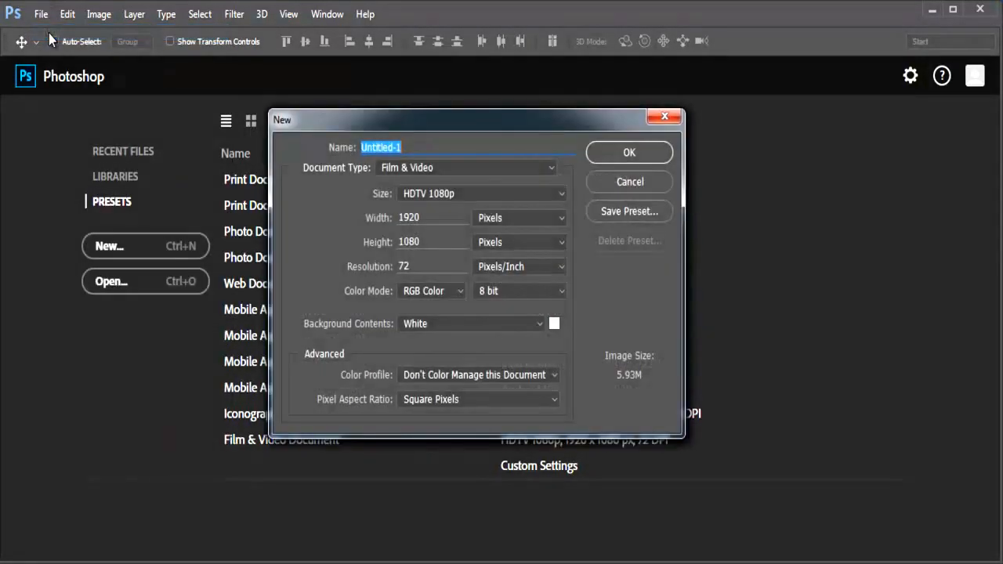
double_click(412, 218)
type("1")
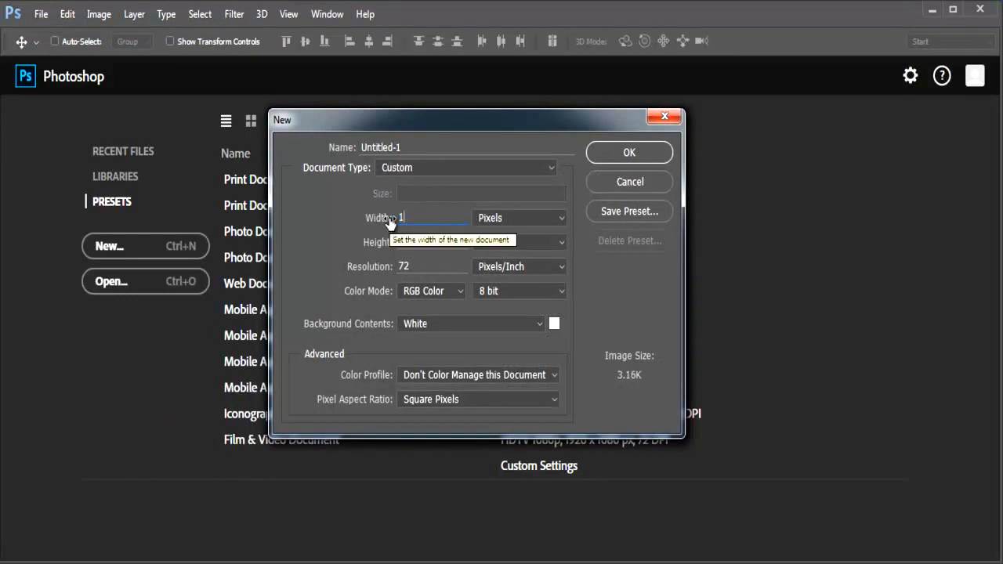
type("368")
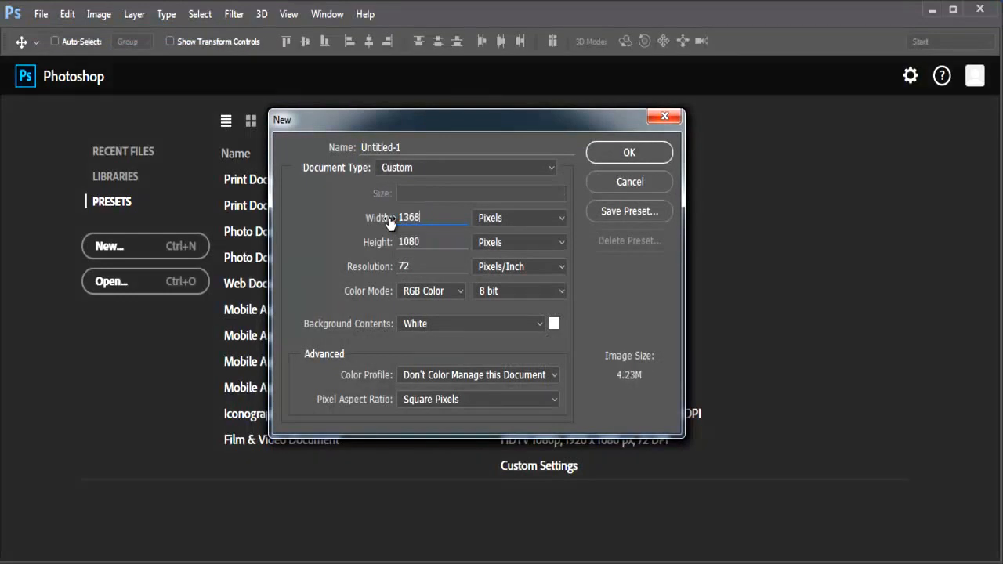
double_click(401, 242)
type("600")
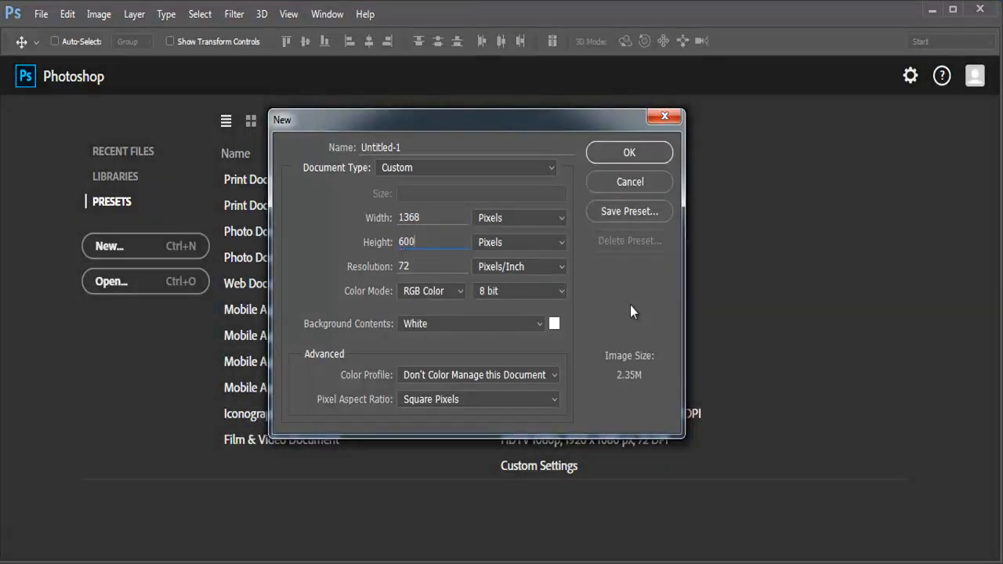
Set the background contents to the custom colour 2df5a3 and create the document.
left_click(555, 326)
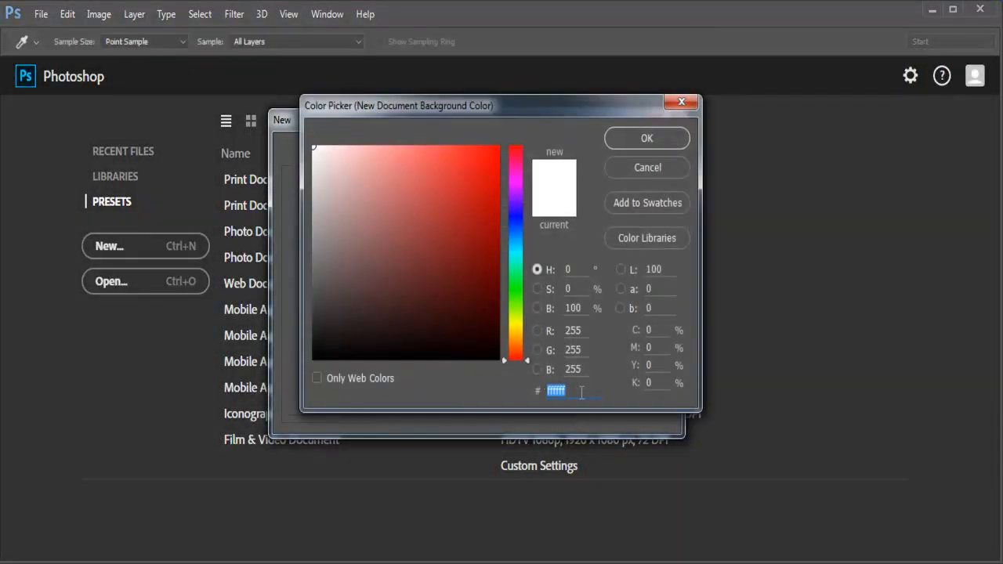
type("2")
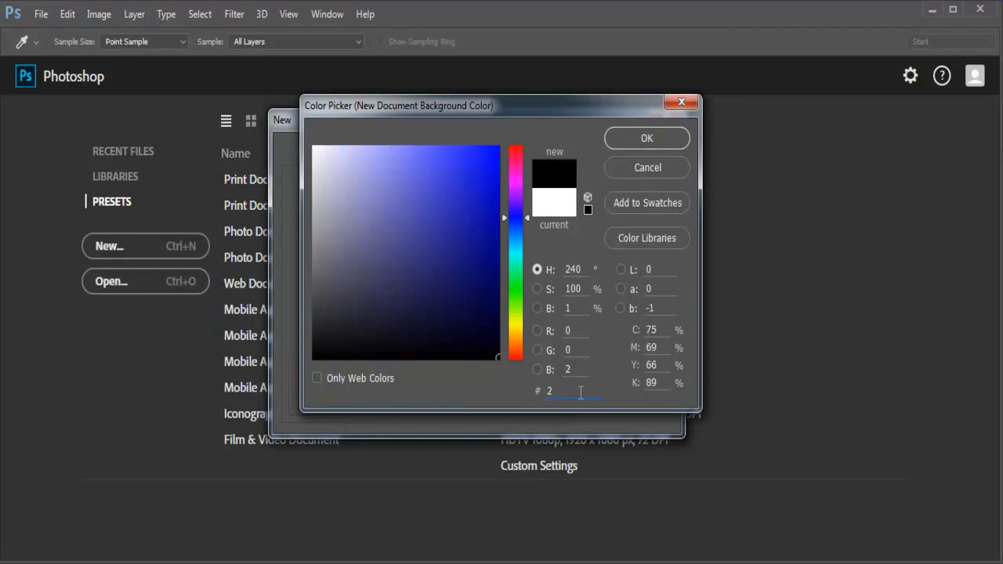
type("d")
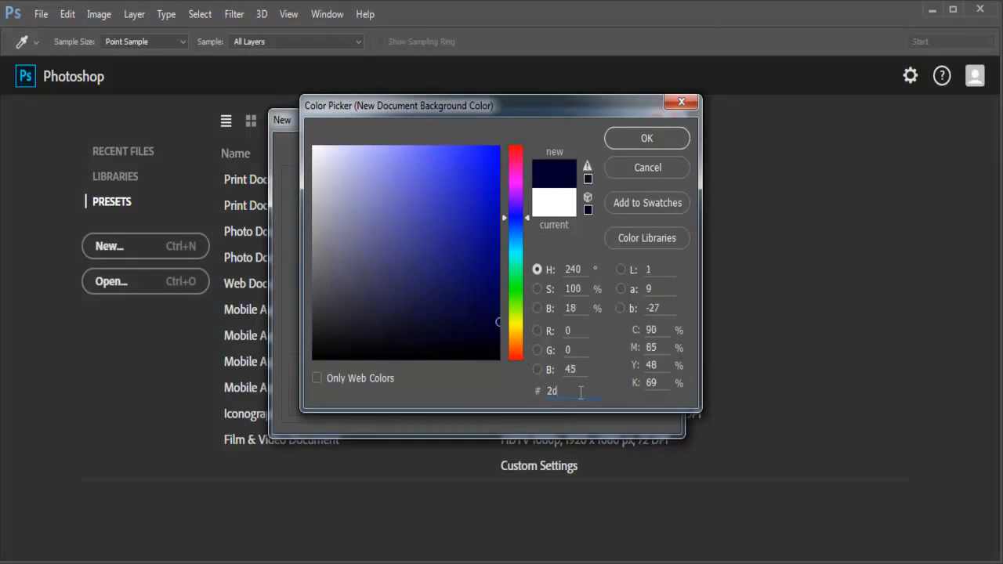
type("f")
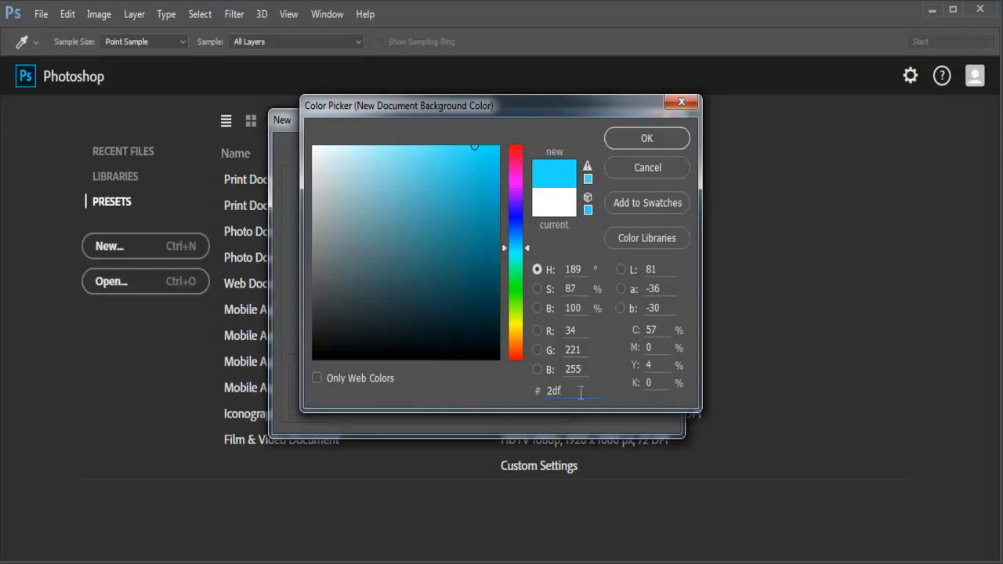
type("5a3")
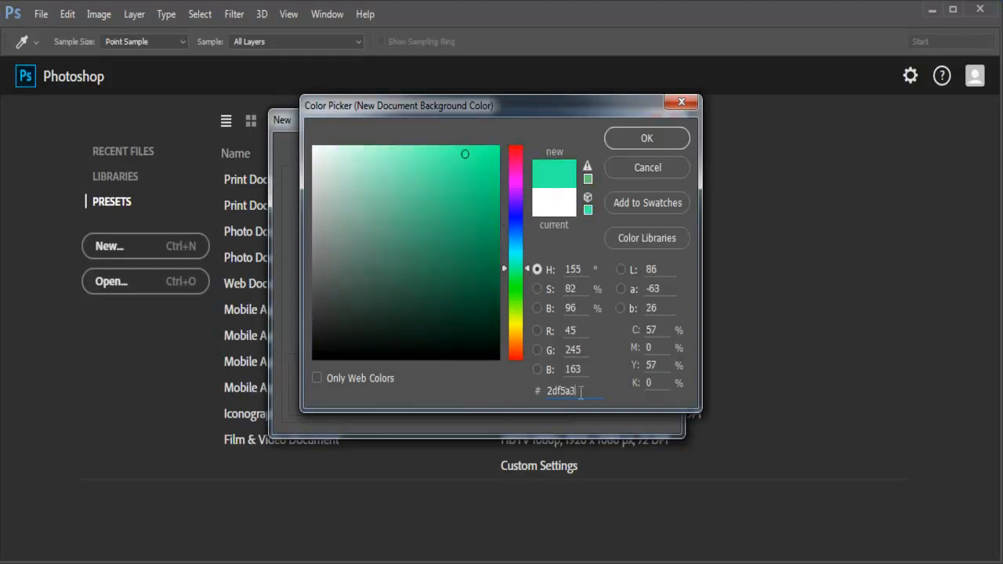
double_click(561, 390)
left_click(581, 390)
left_click(652, 136)
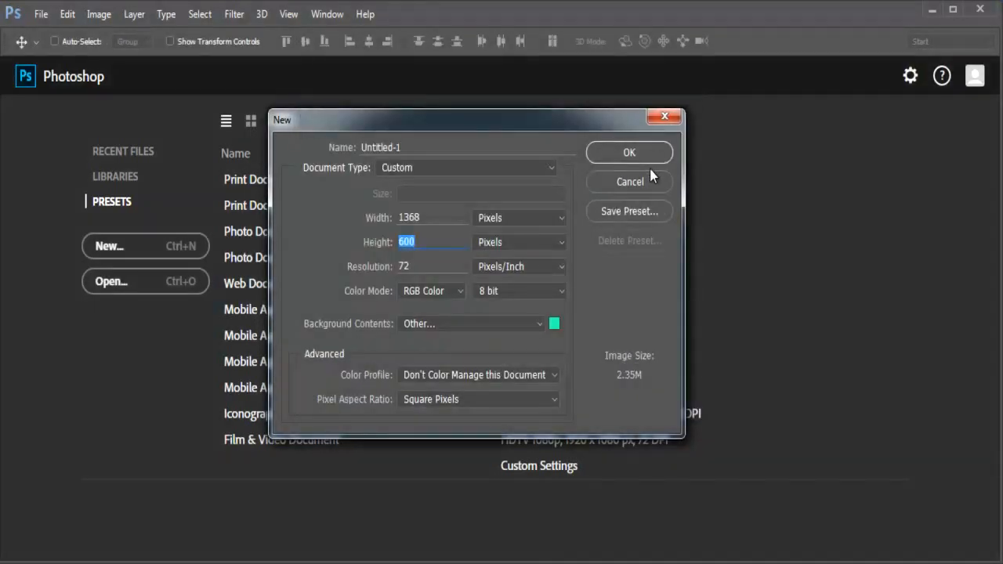
left_click(640, 152)
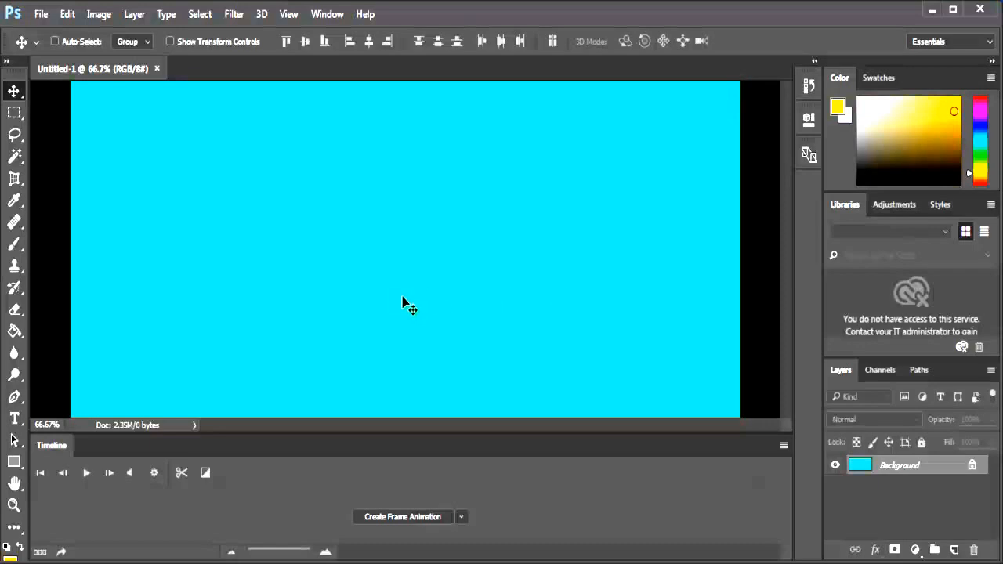
Switch the timeline type to Create Video Timeline and back to Create Frame Animation.
left_click(462, 517)
left_click(415, 538)
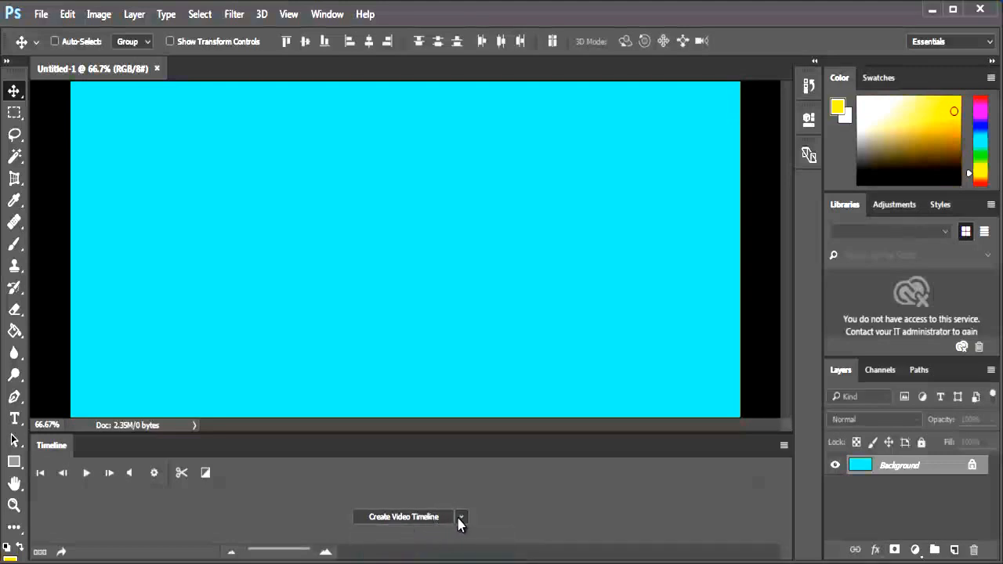
left_click(461, 519)
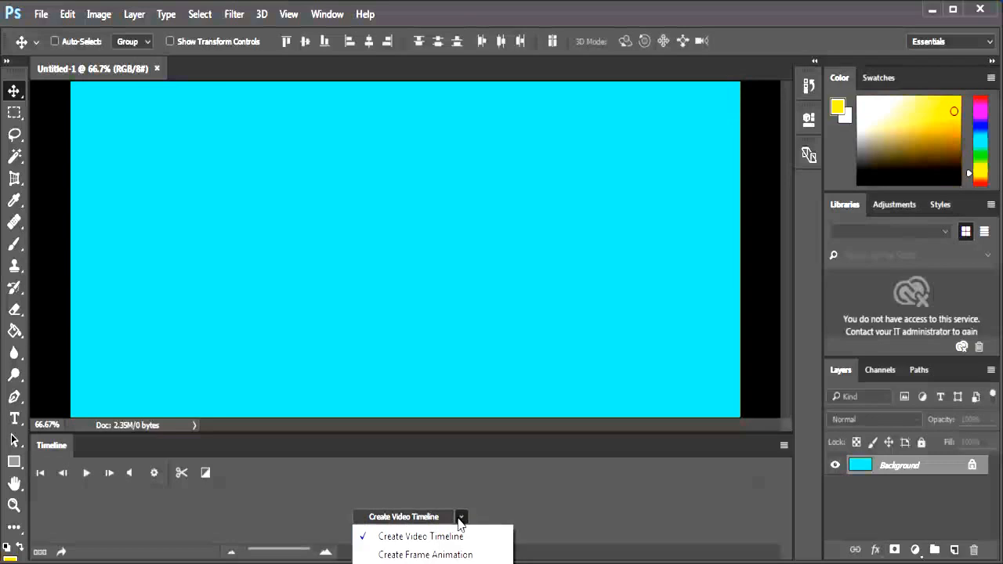
left_click(400, 555)
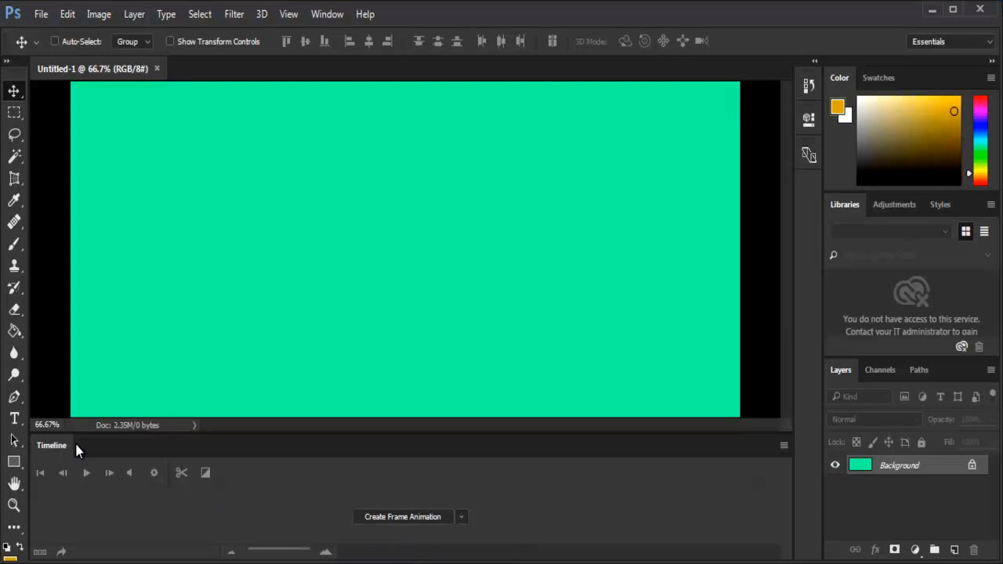
Hide and redisplay the Timeline, and create a frame animation in it.
left_click(328, 15)
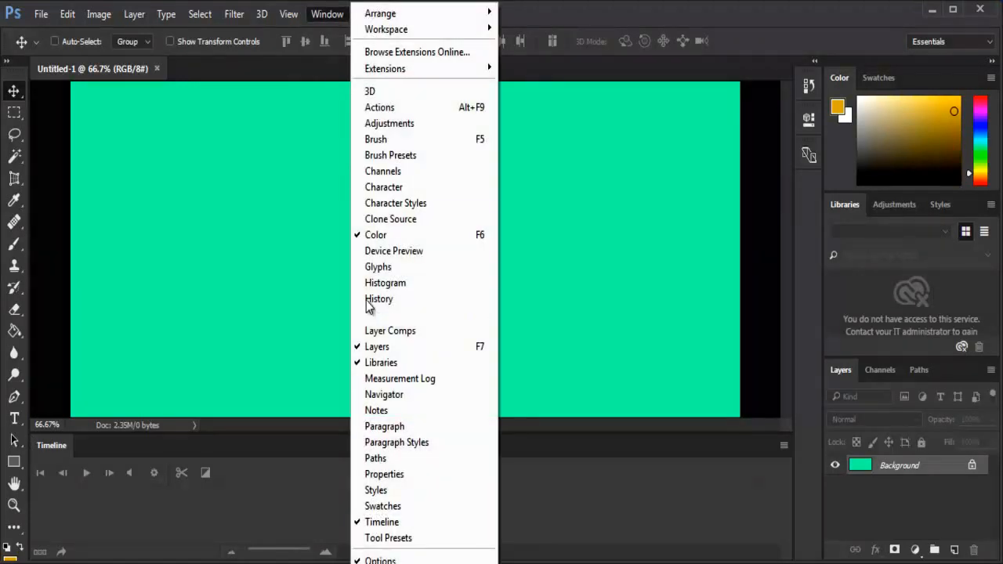
left_click(380, 522)
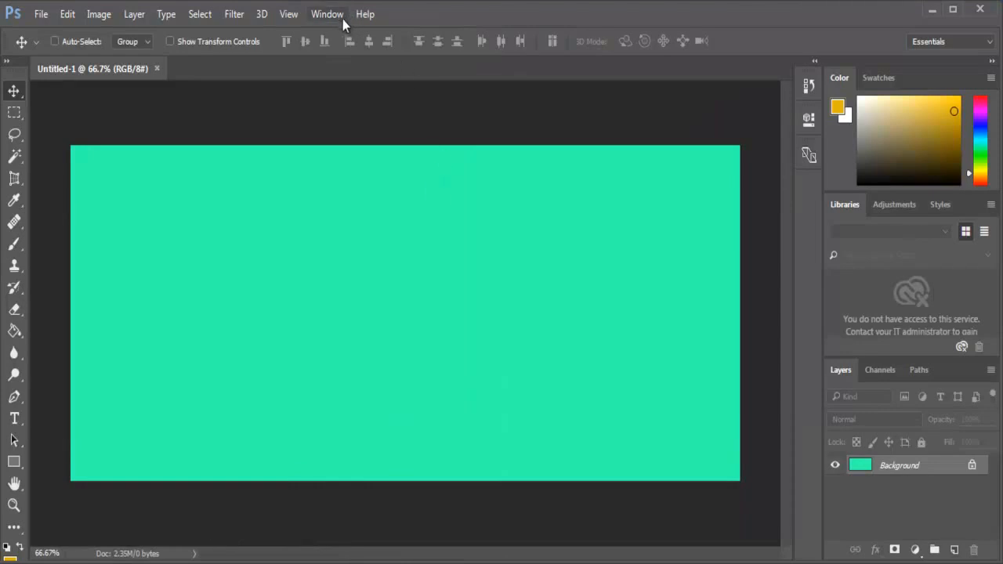
left_click(338, 17)
left_click(380, 521)
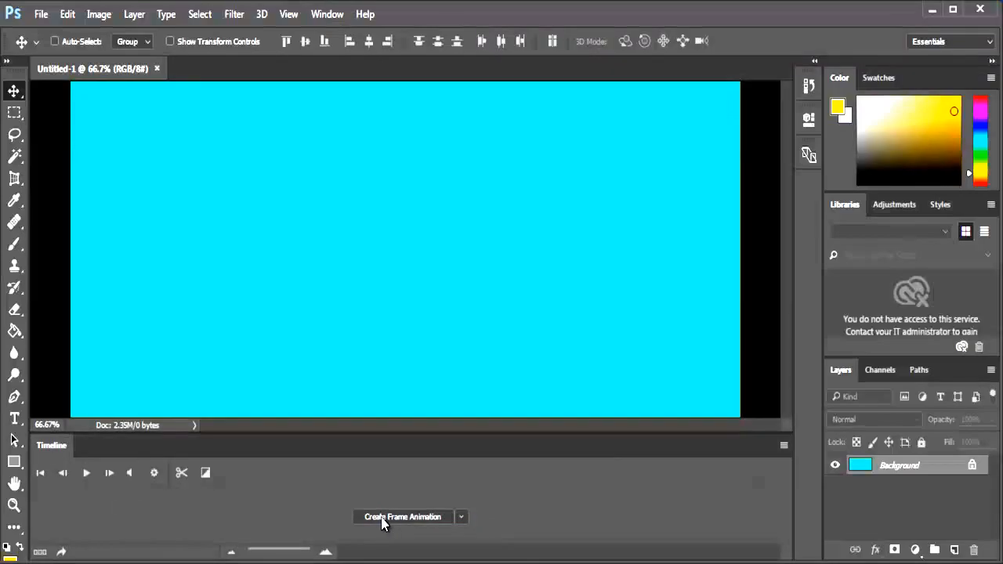
left_click(384, 520)
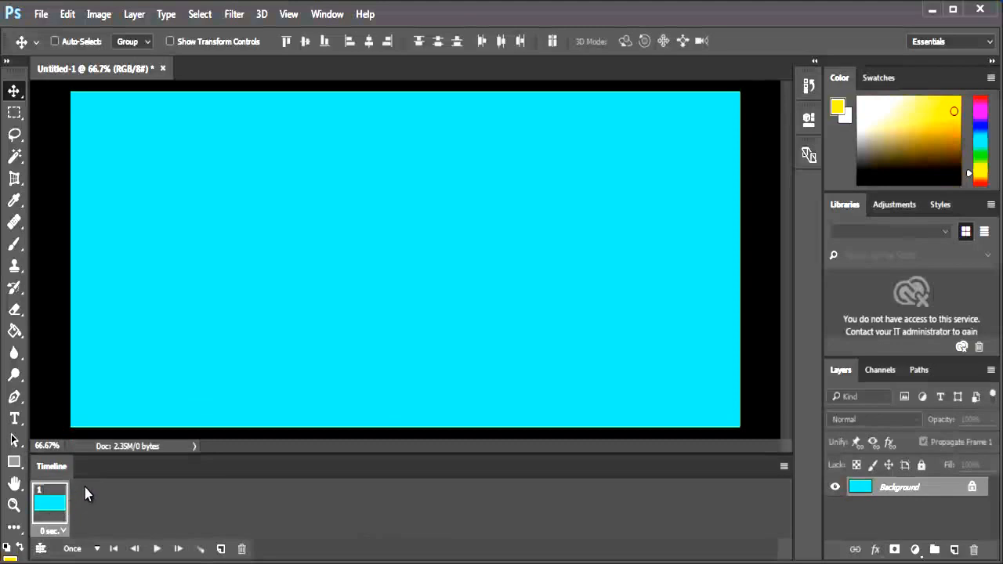
Add the text "I'm So Broke I" at 72 pt in the upper-left area of the canvas.
left_click(15, 419)
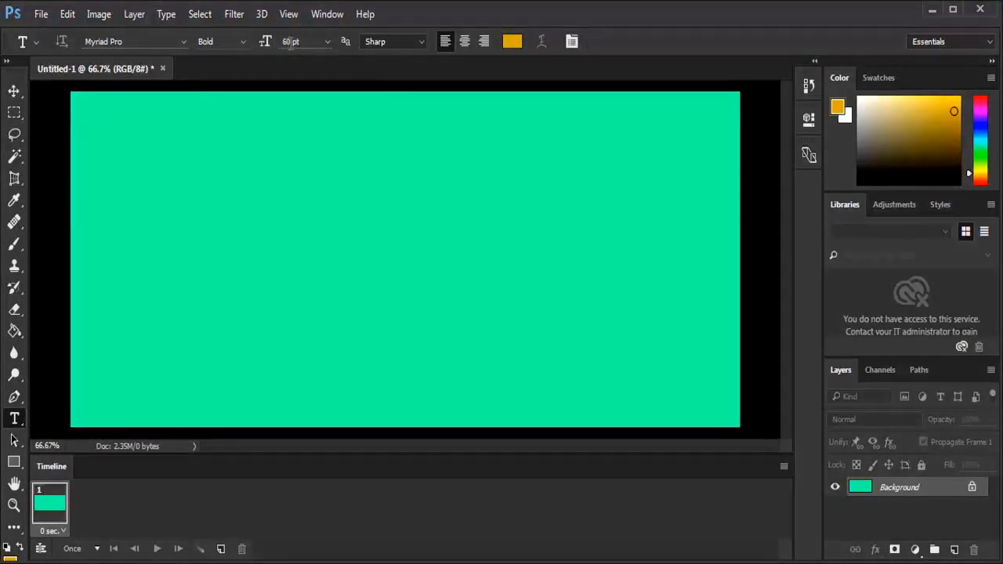
left_click(328, 43)
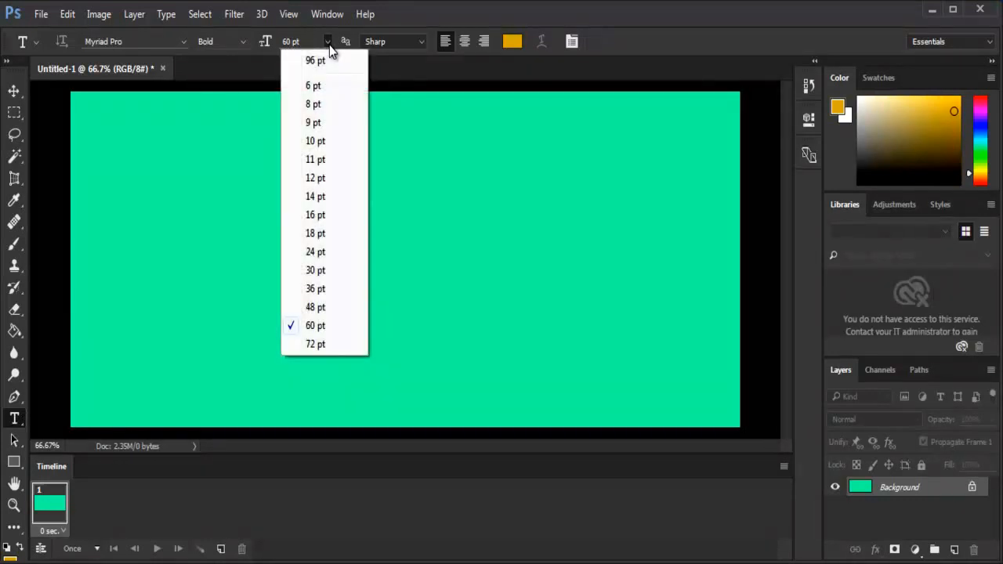
left_click(313, 345)
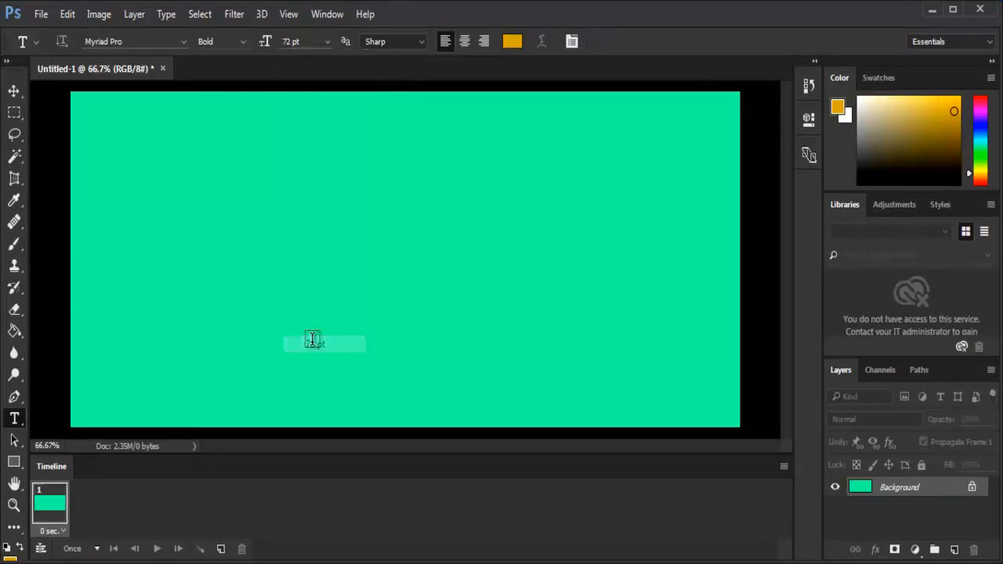
left_click(115, 160)
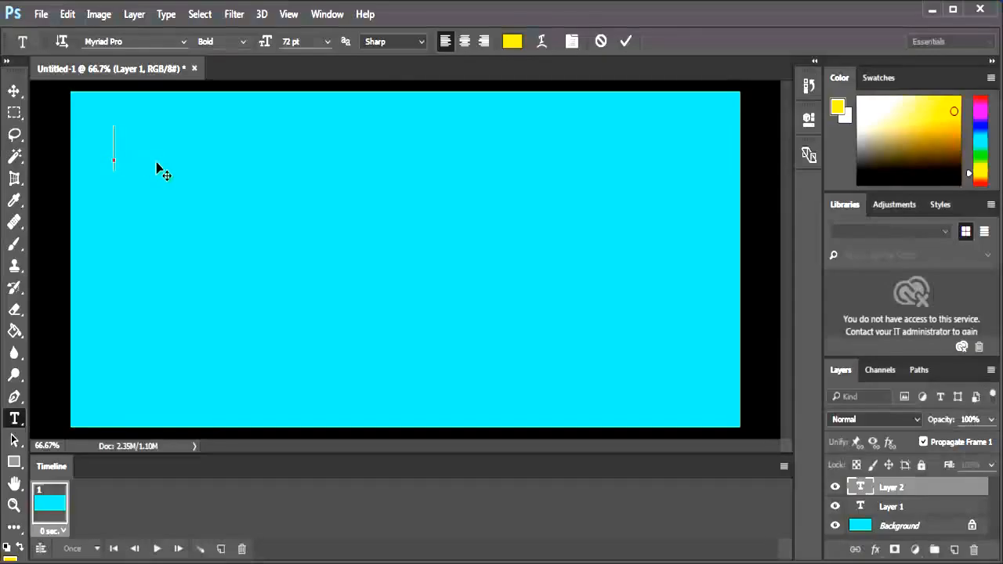
type("I'")
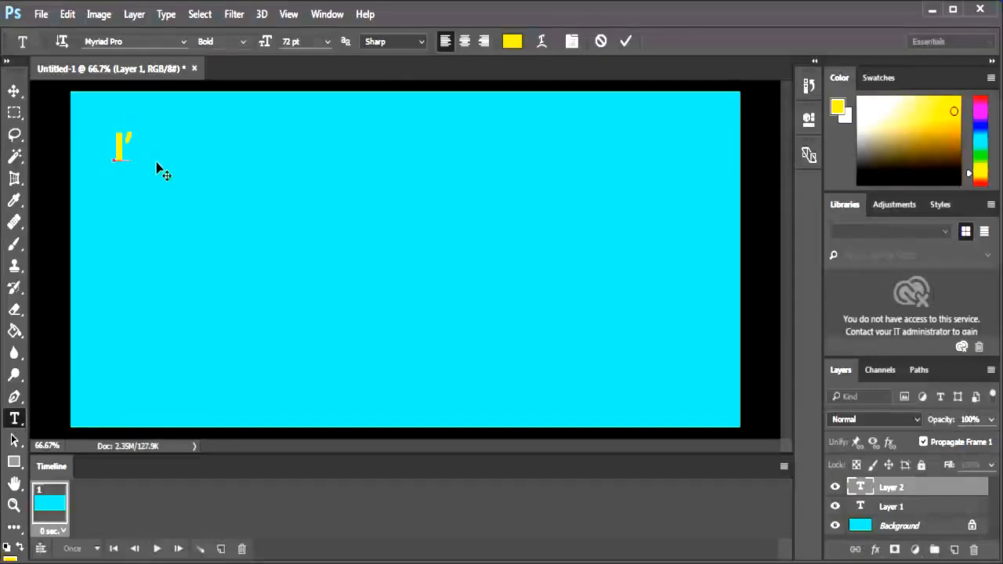
type("m So")
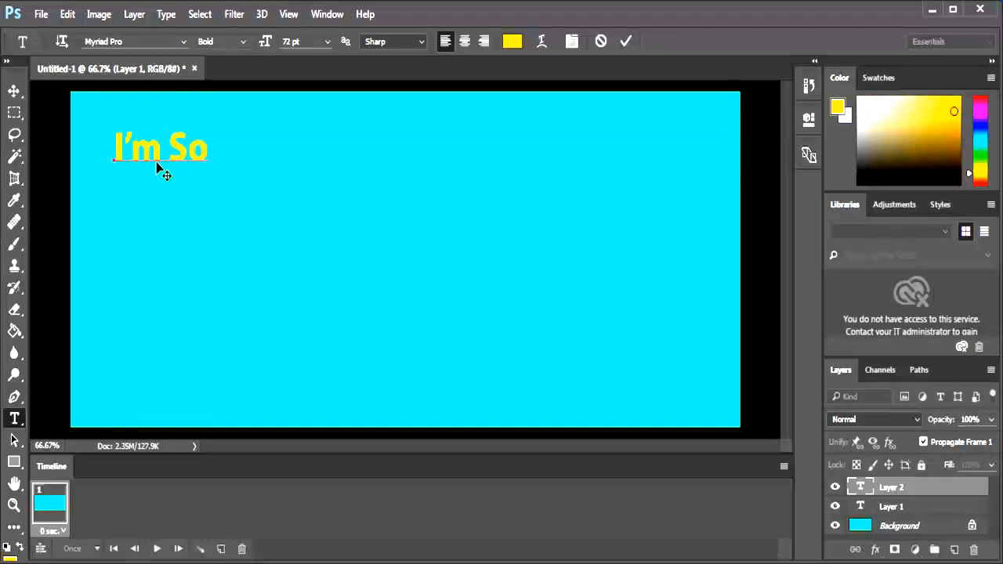
type(" Bro")
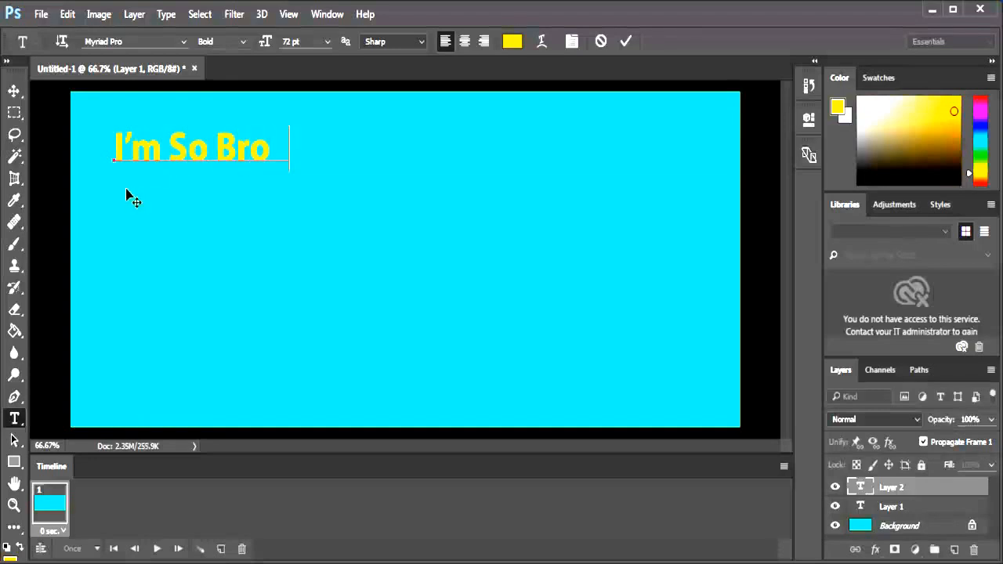
type("ke I")
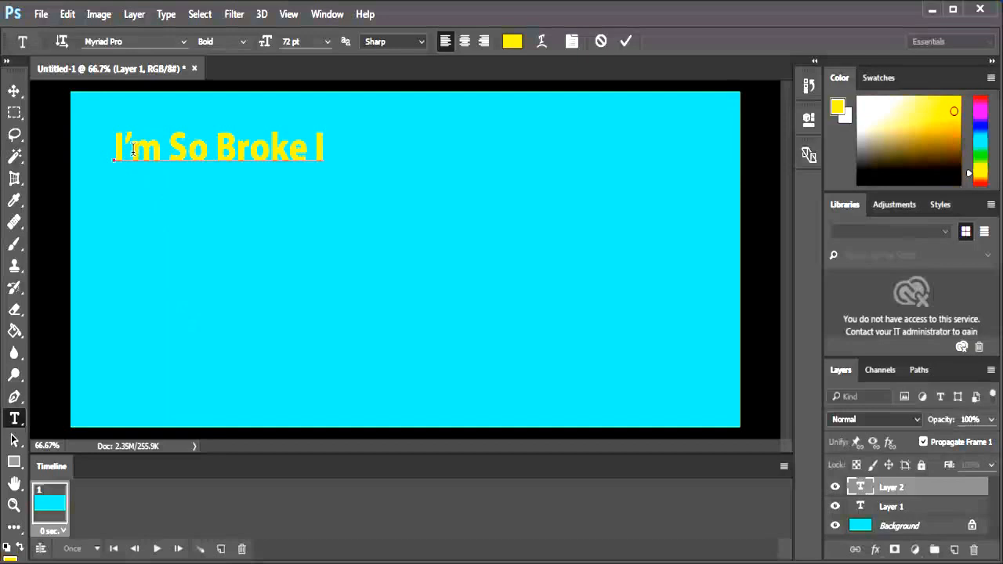
left_click(14, 91)
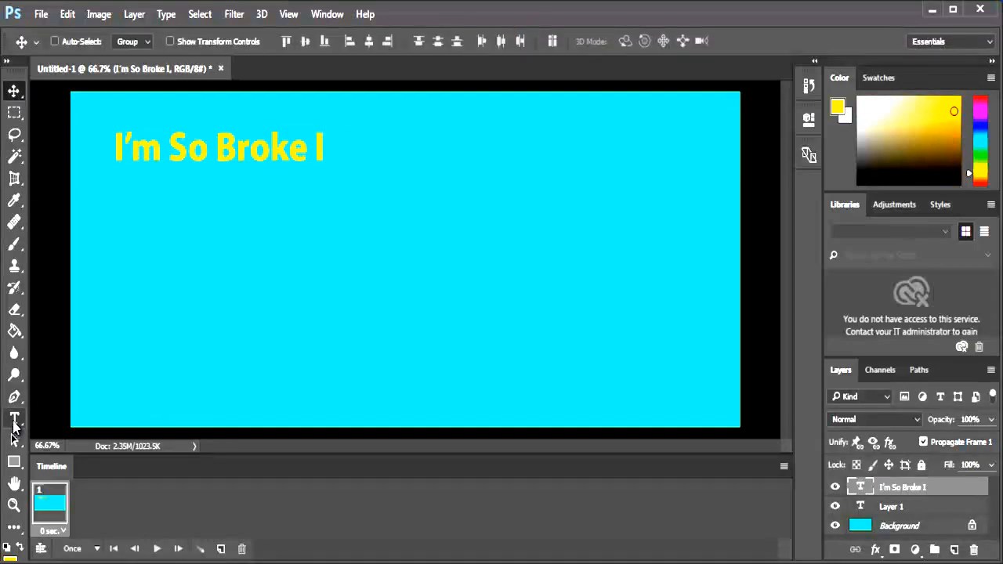
Add the red text "can'T eVen PaY" as a separate layer, below and to the right of the first line.
left_click(14, 421)
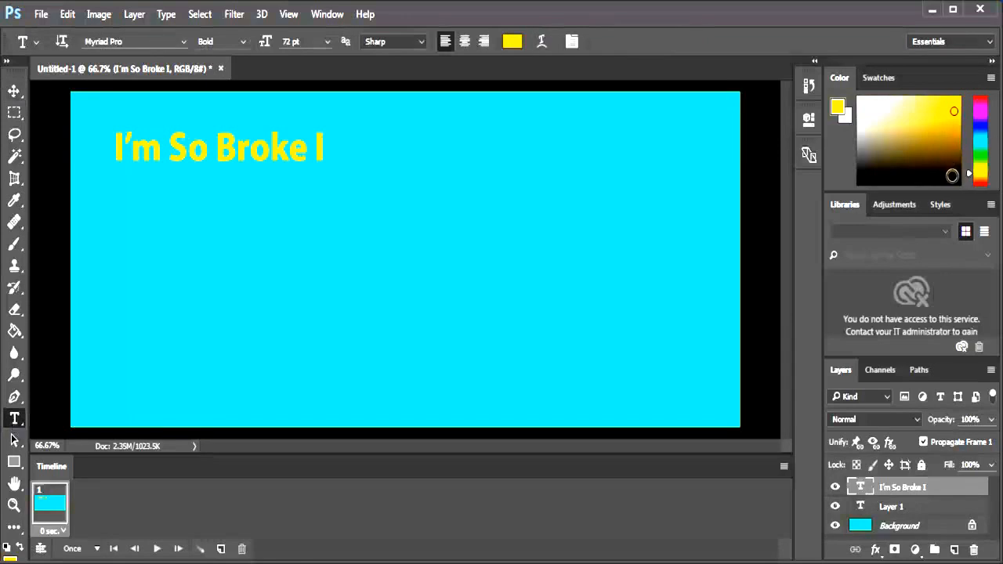
left_click(977, 184)
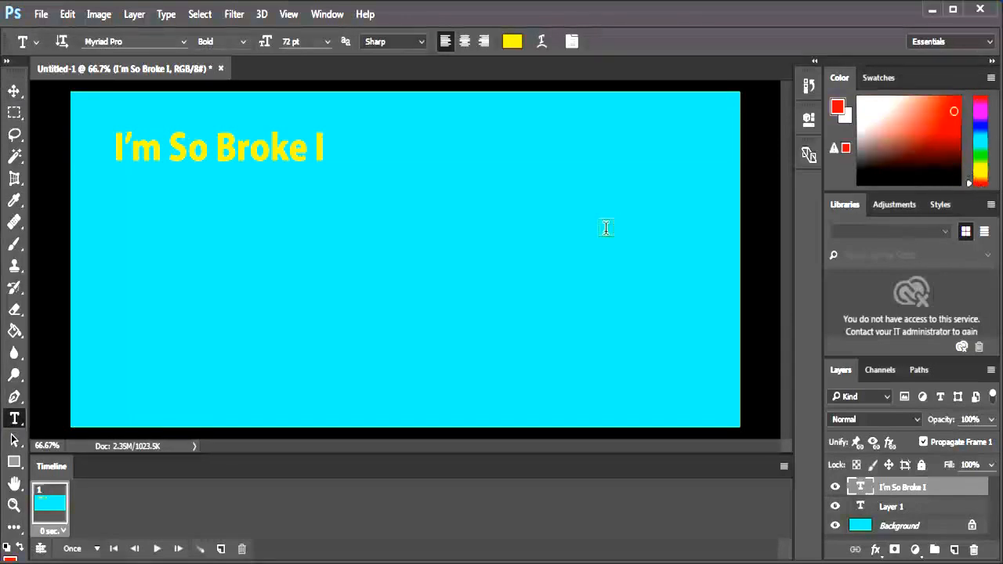
left_click(313, 238)
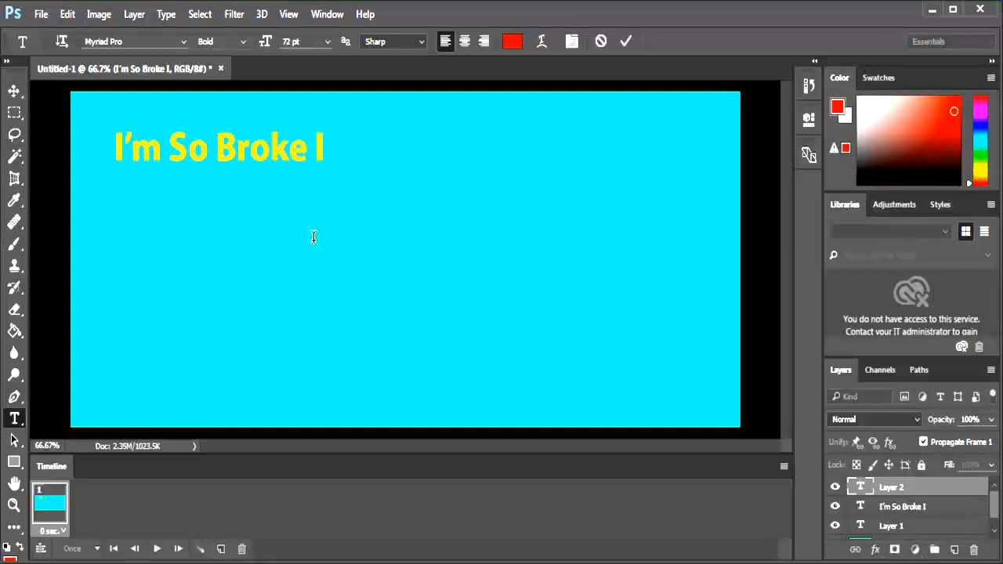
type("ca")
type("n'T")
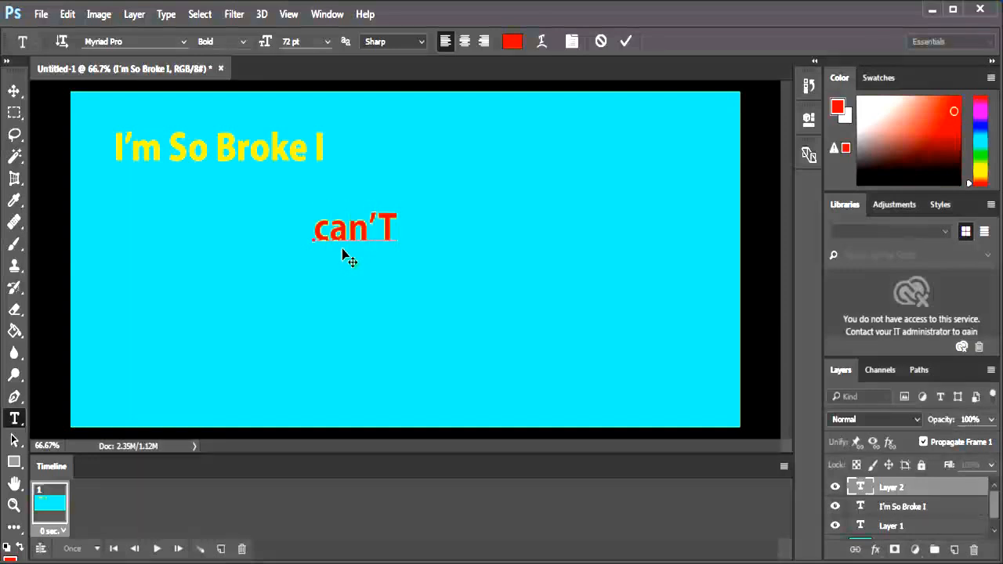
type(" eVen")
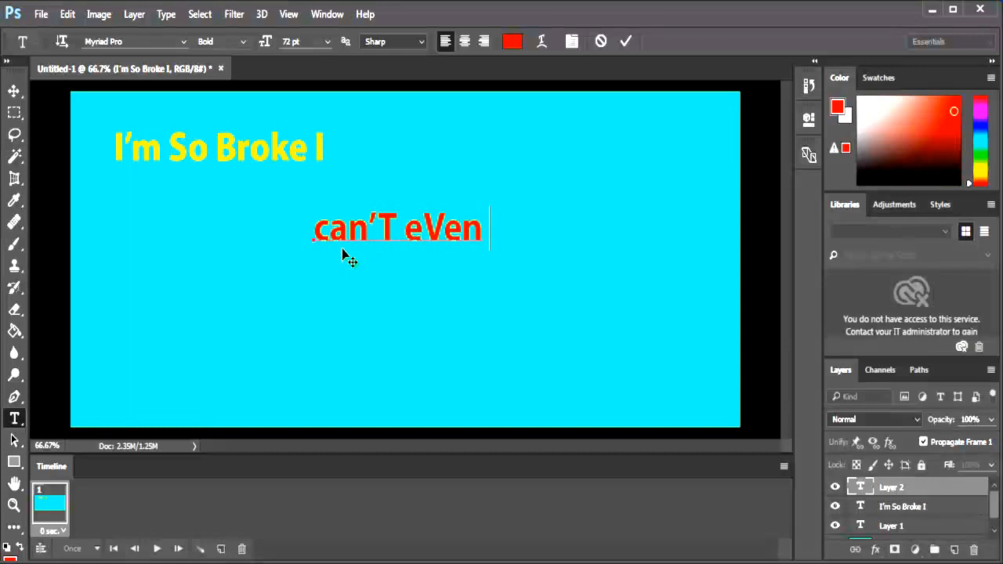
type(" PaY")
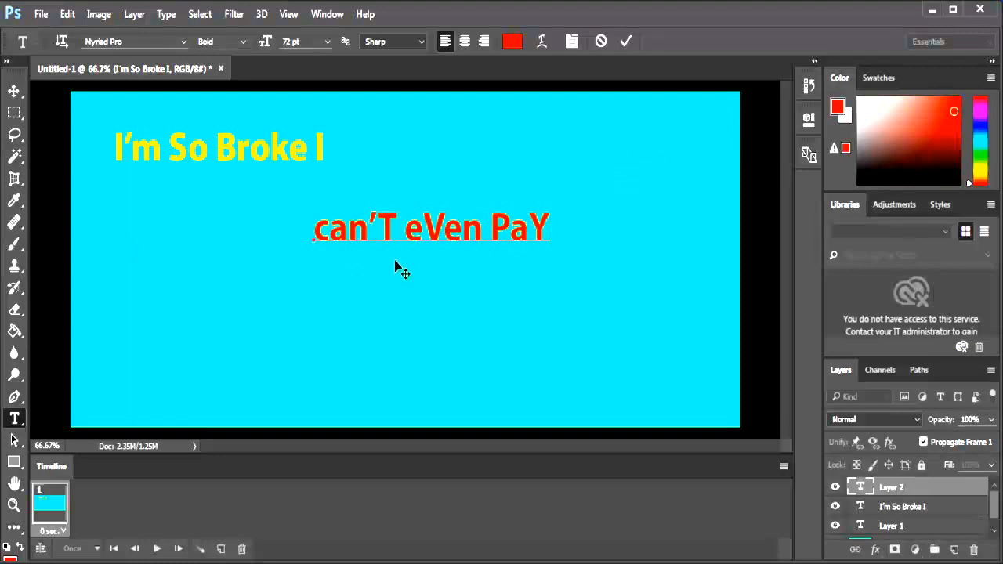
left_click(15, 421)
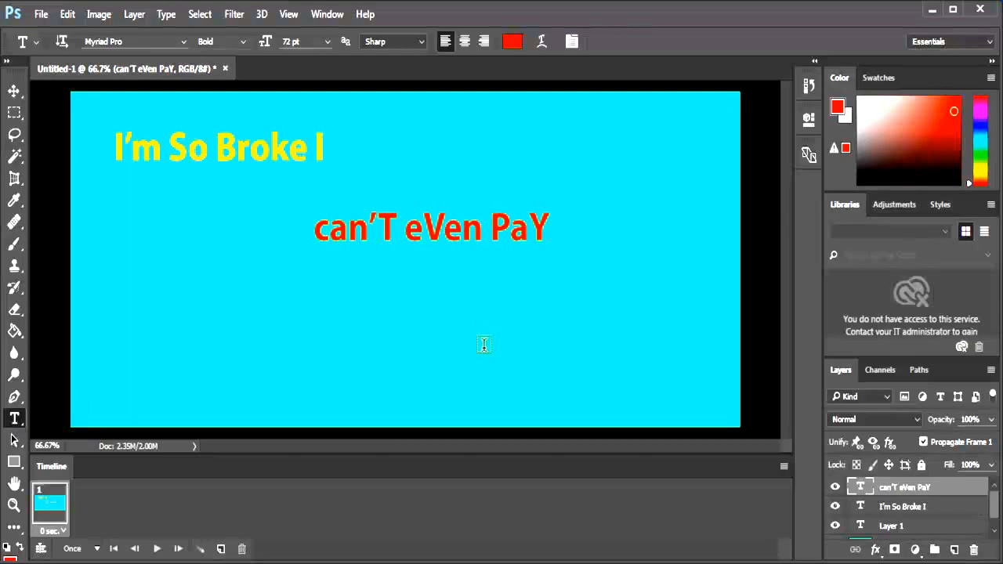
Add the blue text "aTTention" as a separate layer, below and to the right of the red line.
left_click(983, 127)
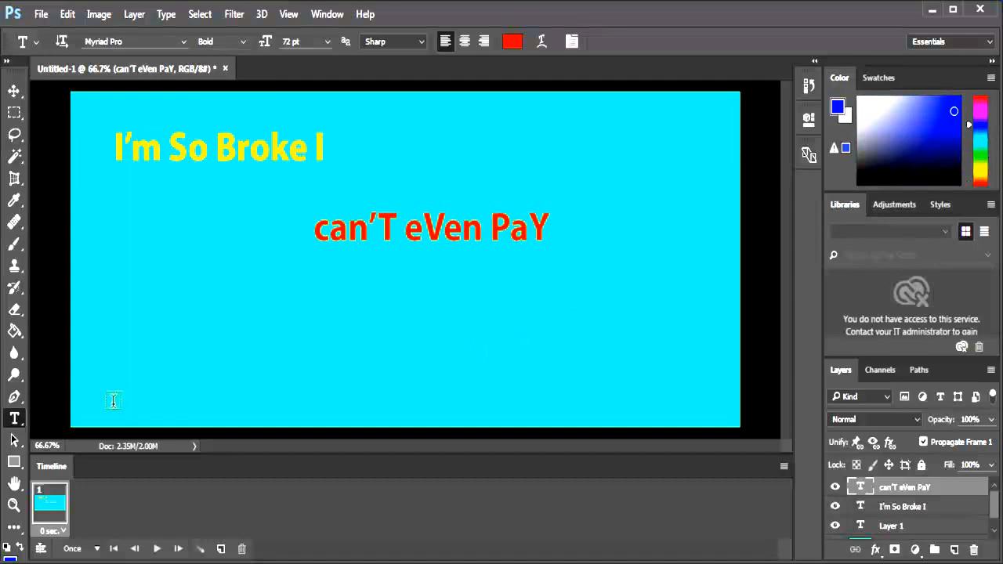
left_click(468, 349)
type("aTT")
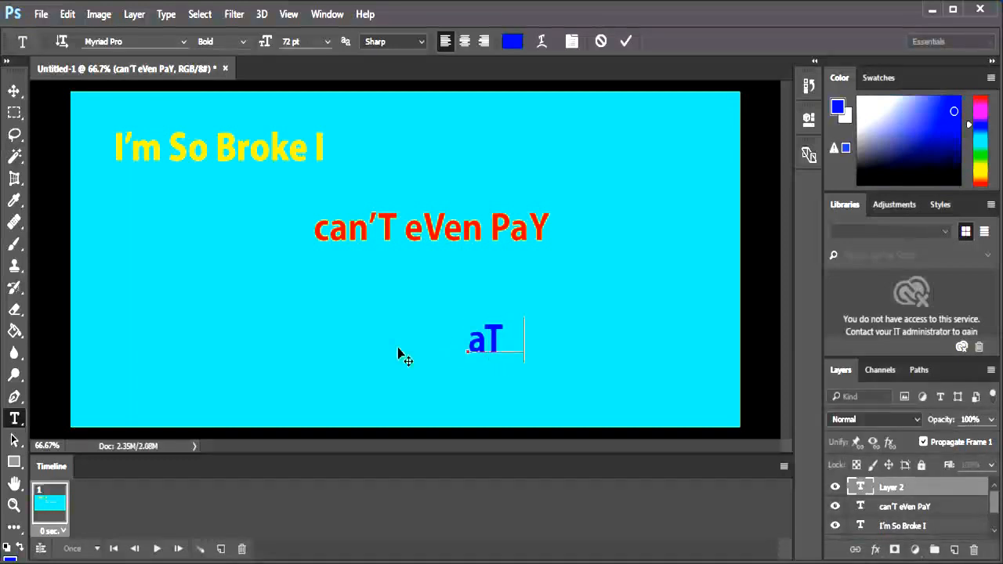
type("ention")
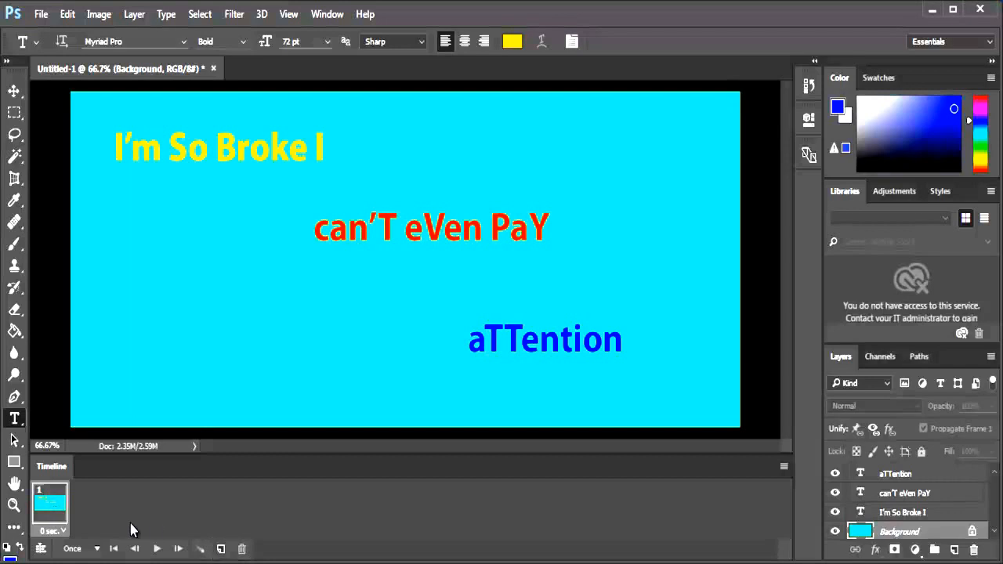
Duplicate the animation frame three times to make a four-frame animation.
left_click(222, 550)
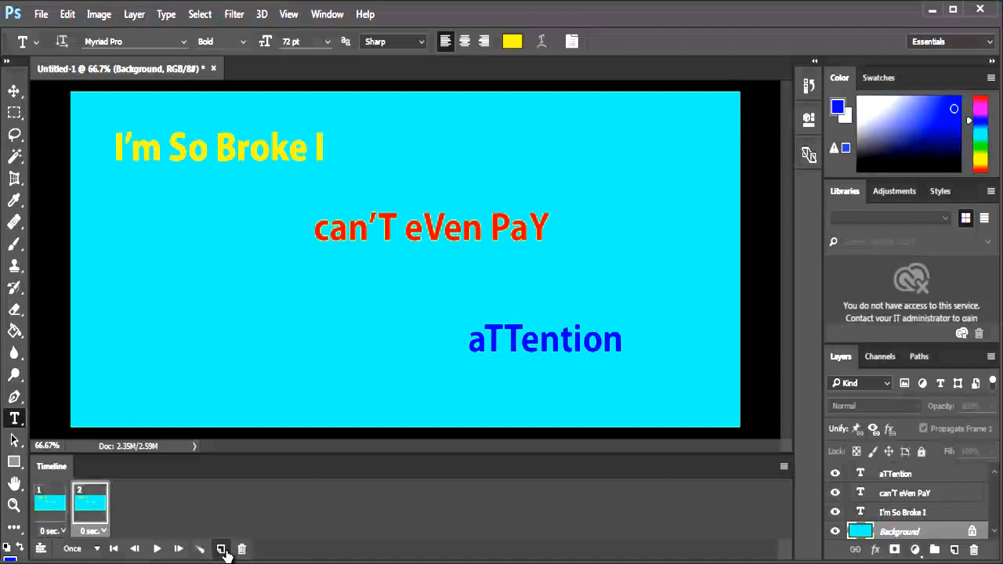
left_click(222, 551)
left_click(222, 550)
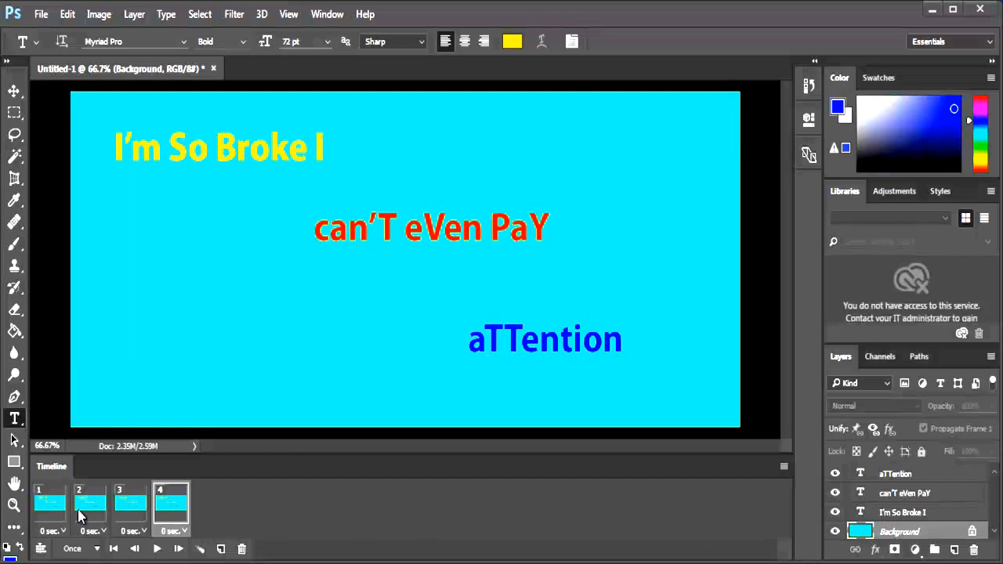
Hide all three text layers in frame 1, keeping only the Background layer visible.
left_click(53, 513)
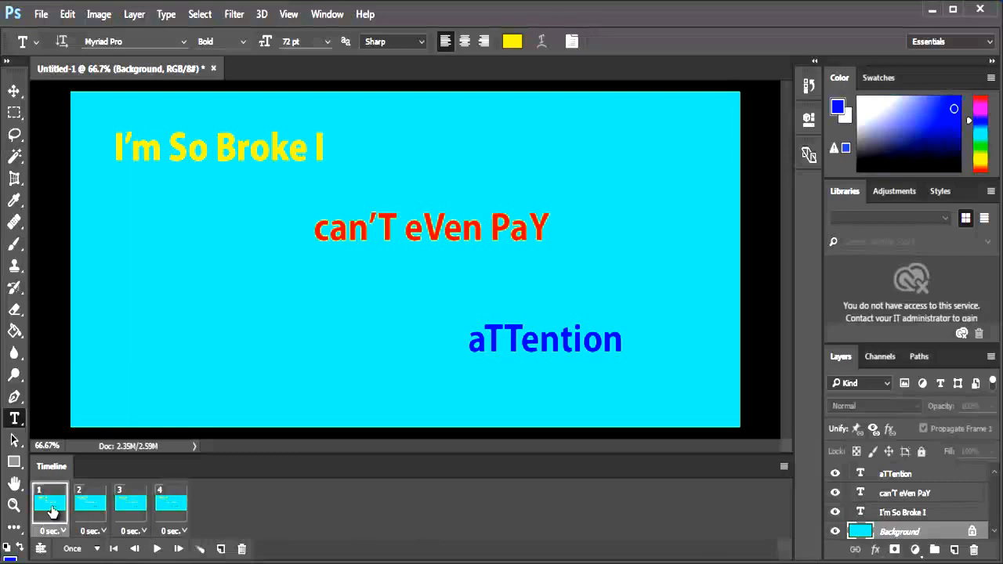
left_click(834, 513)
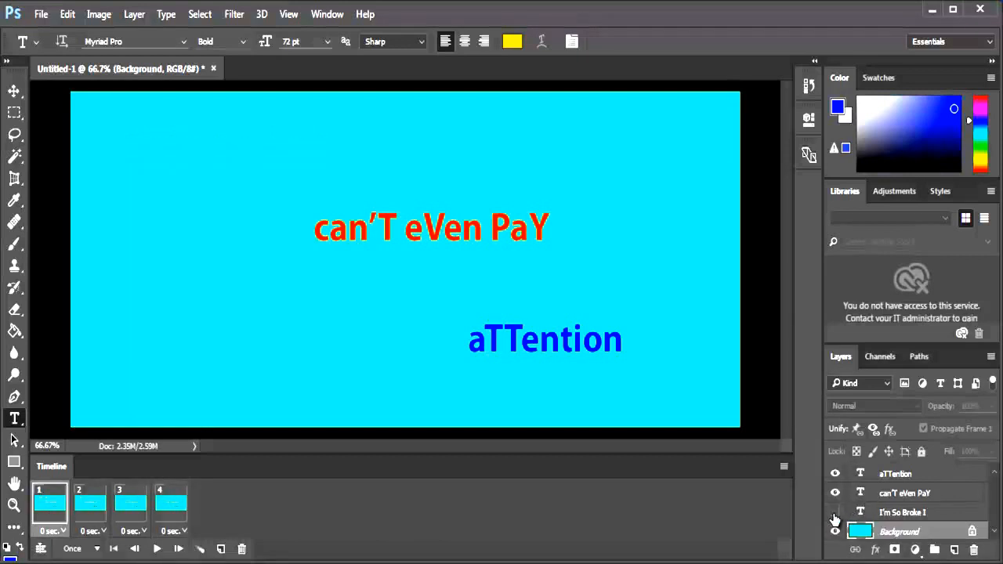
left_click(834, 493)
left_click(836, 475)
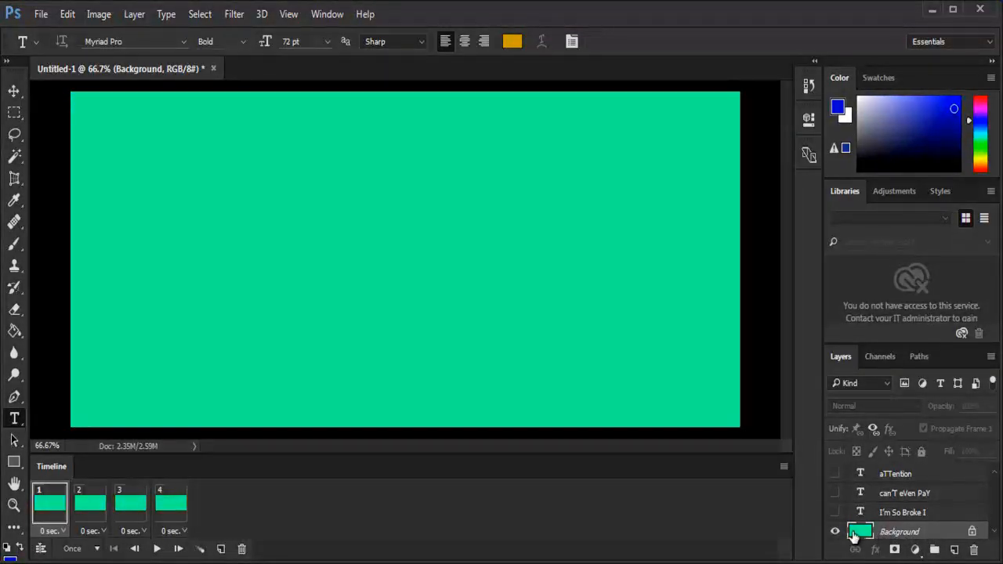
left_click(835, 533)
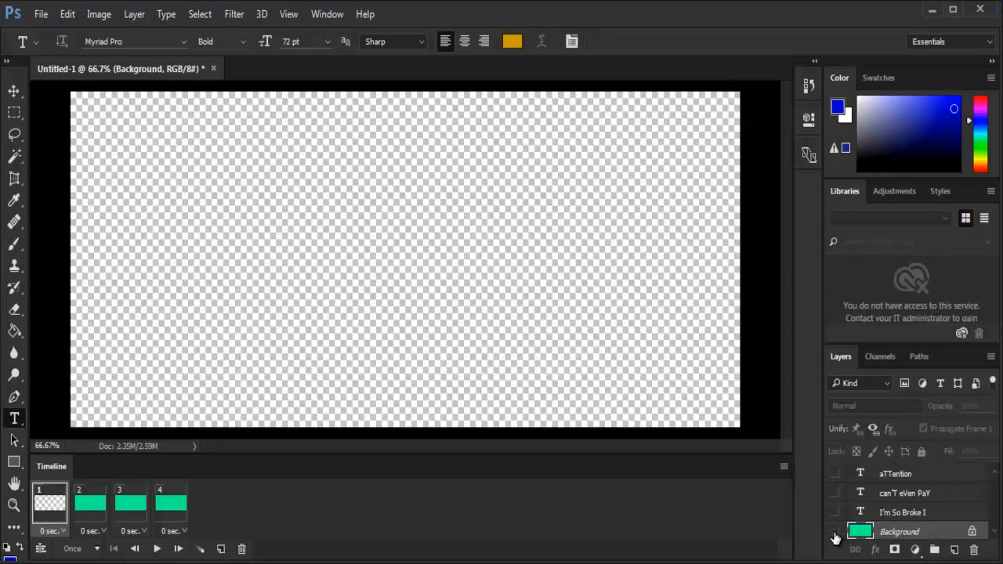
left_click(835, 533)
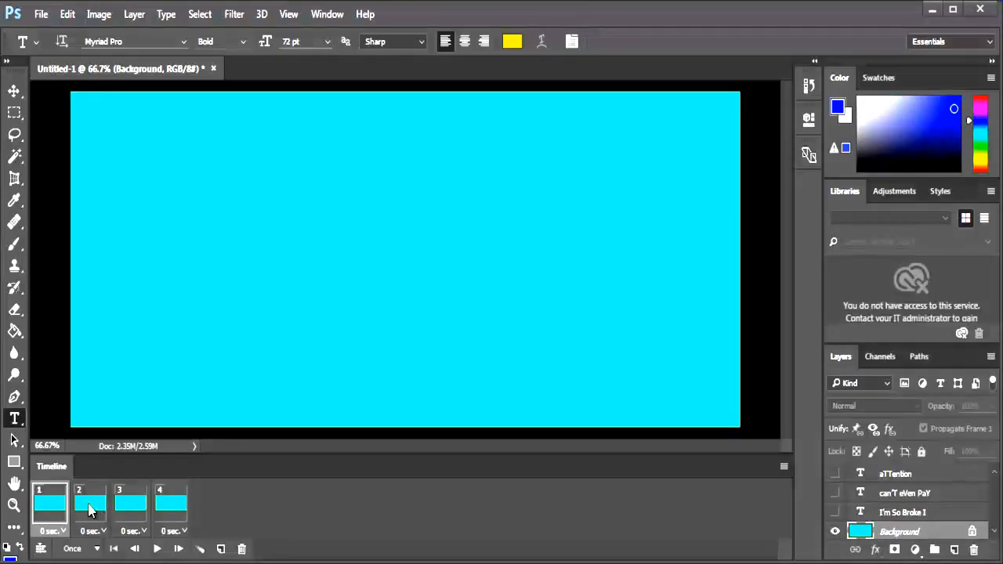
Show only the "I'm So Broke I" text in frame 2, and both it and "can'T eVen PaY" in frame 3.
left_click(90, 508)
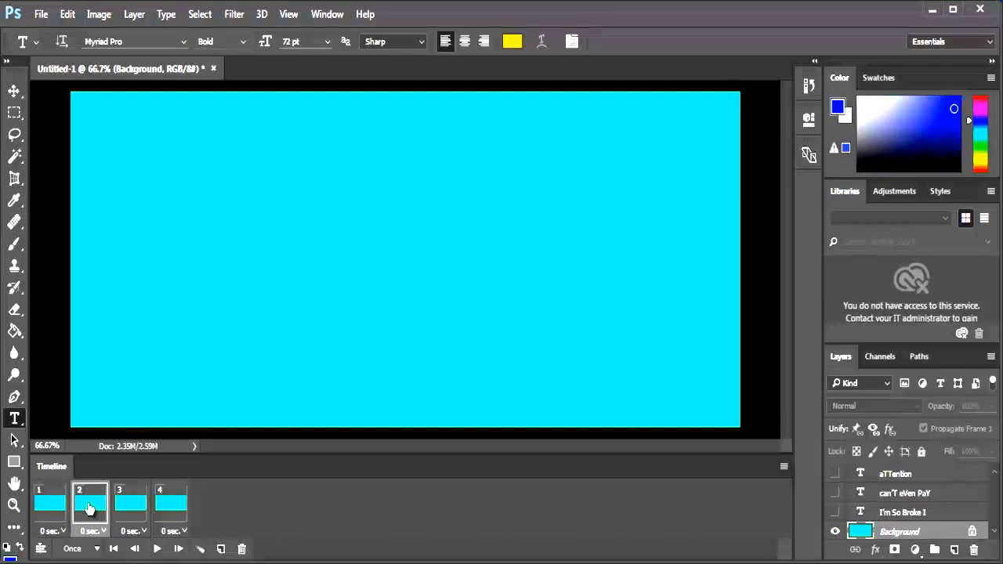
left_click(835, 513)
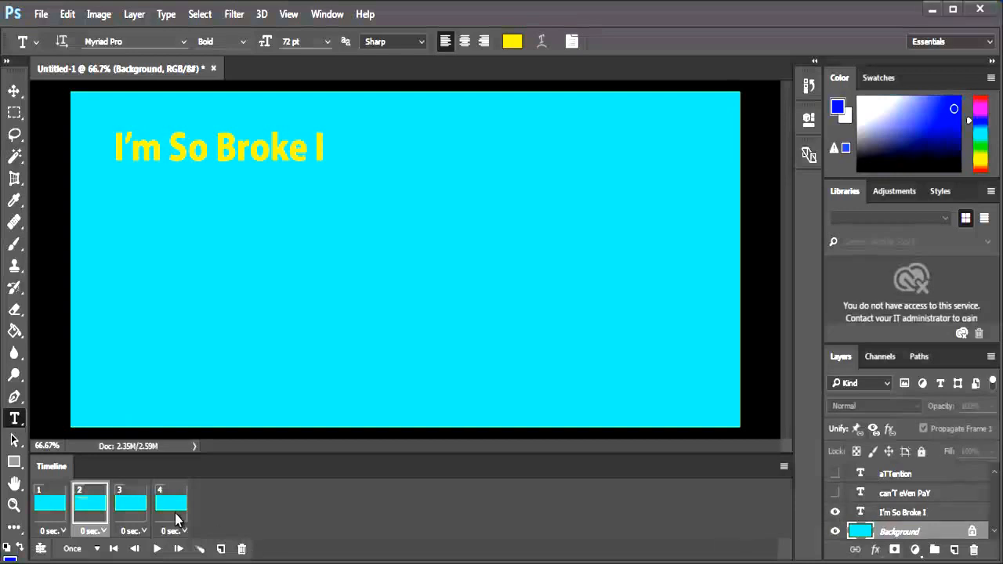
left_click(130, 501)
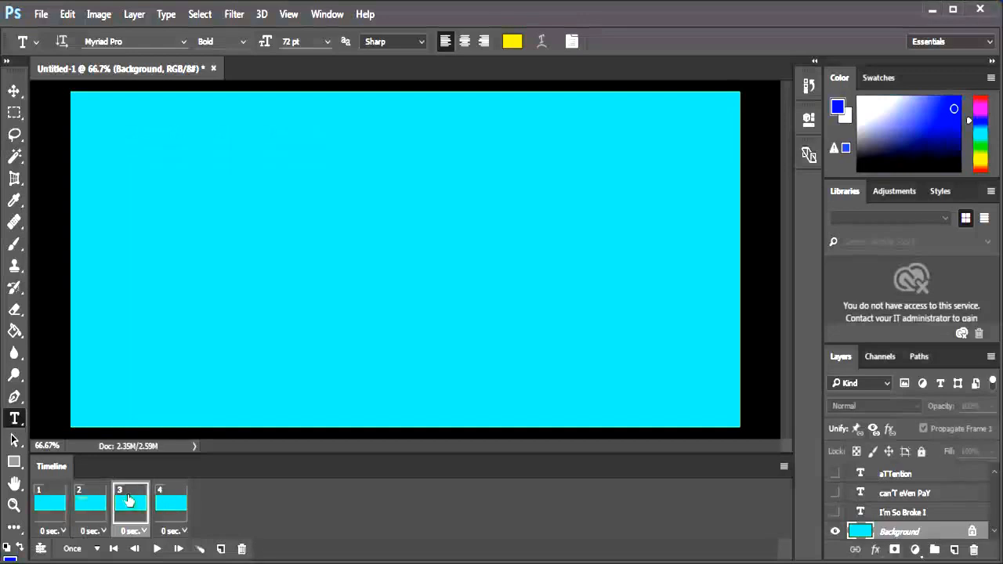
left_click(835, 512)
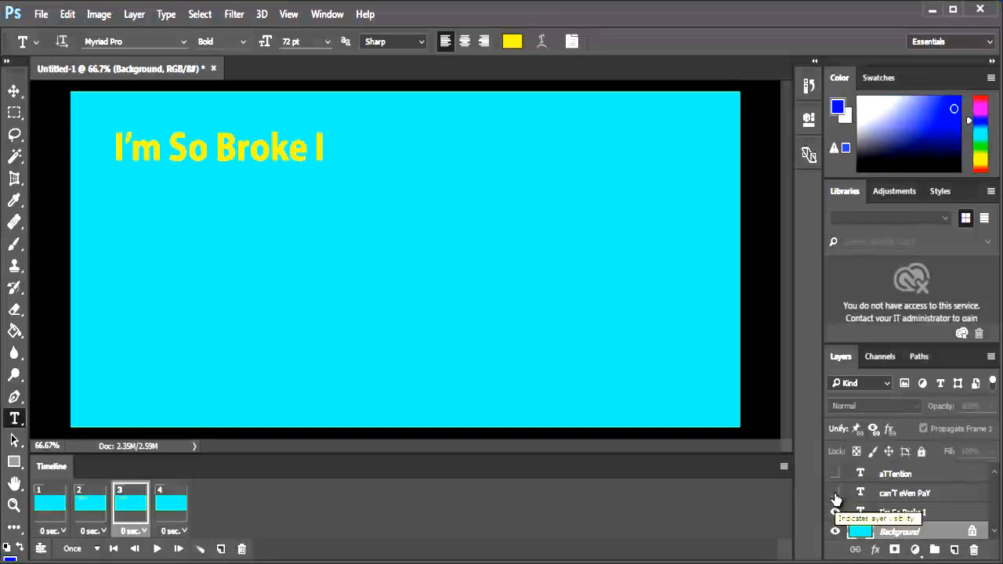
left_click(835, 494)
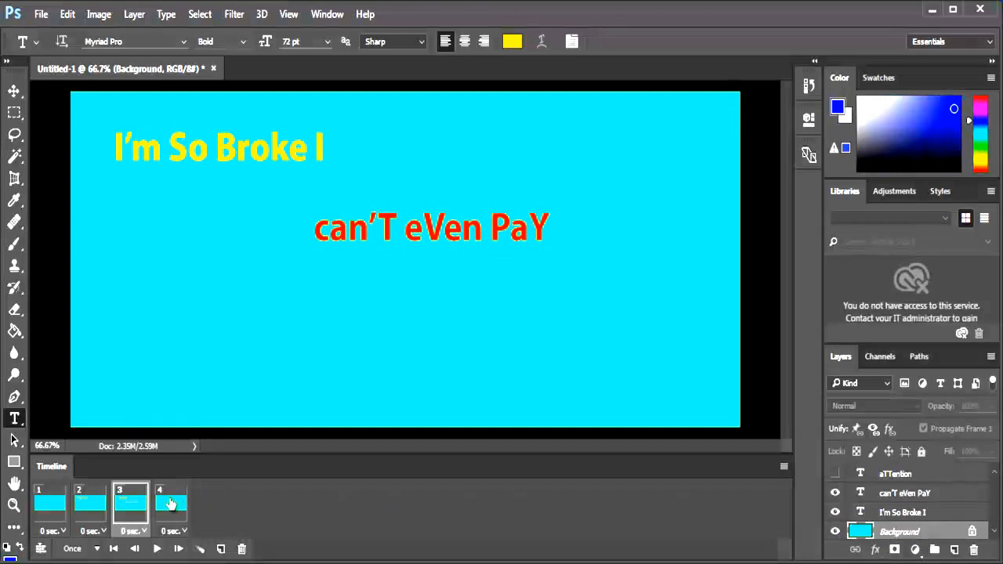
Show all three text layers, including "aTTention", in frame 4.
left_click(171, 502)
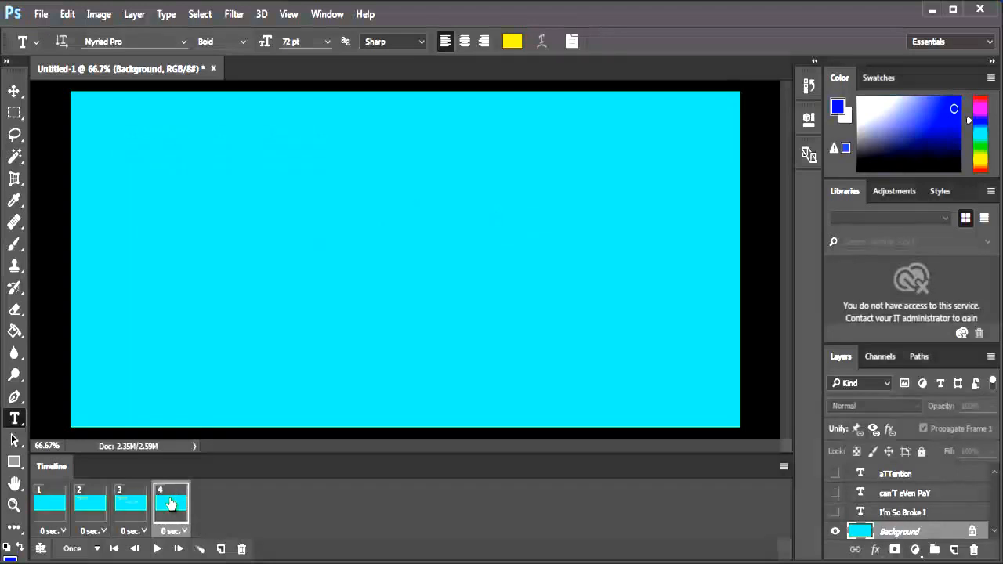
left_click(835, 512)
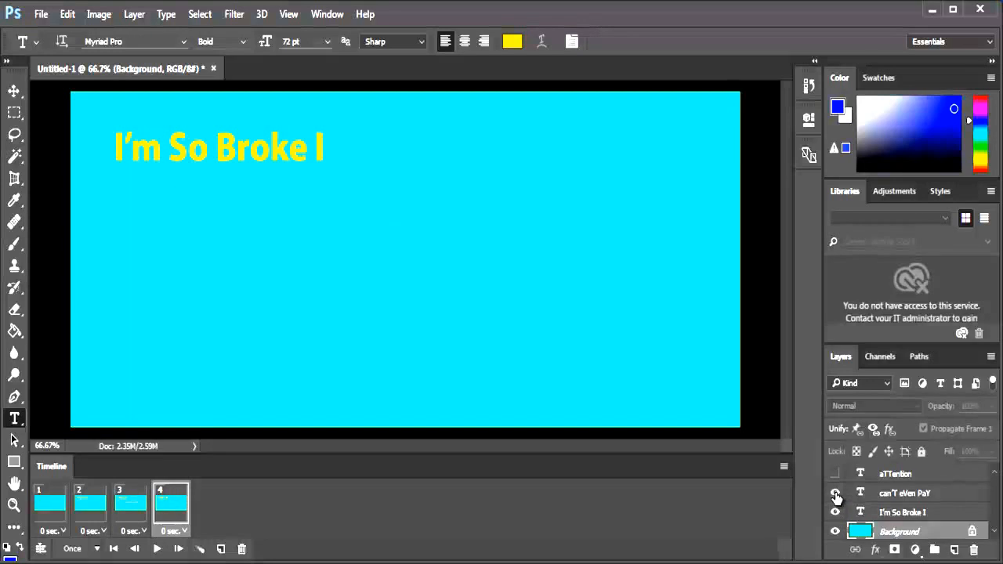
left_click(835, 494)
left_click(835, 474)
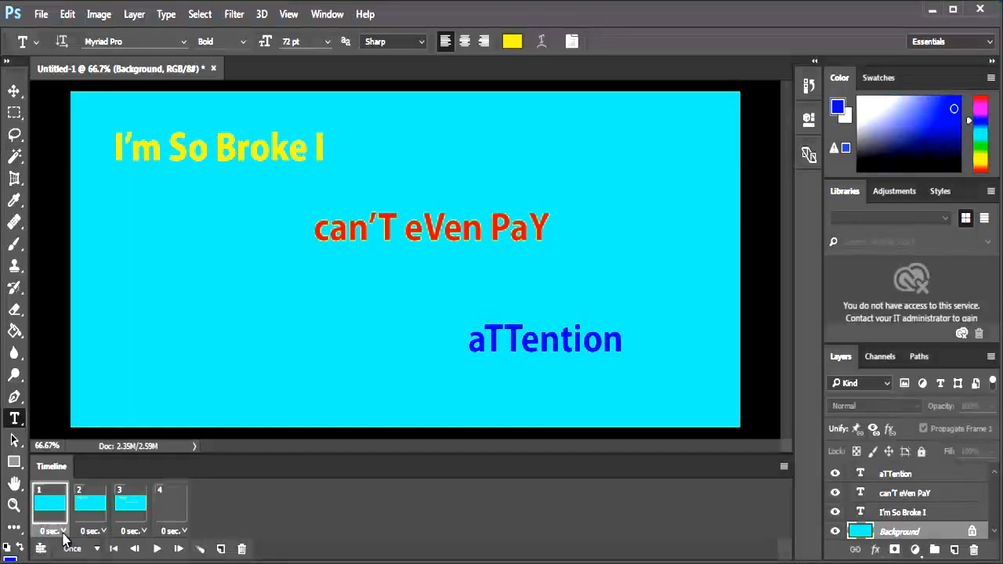
Set the delay of each of the four frames to 0.2 seconds.
left_click(62, 531)
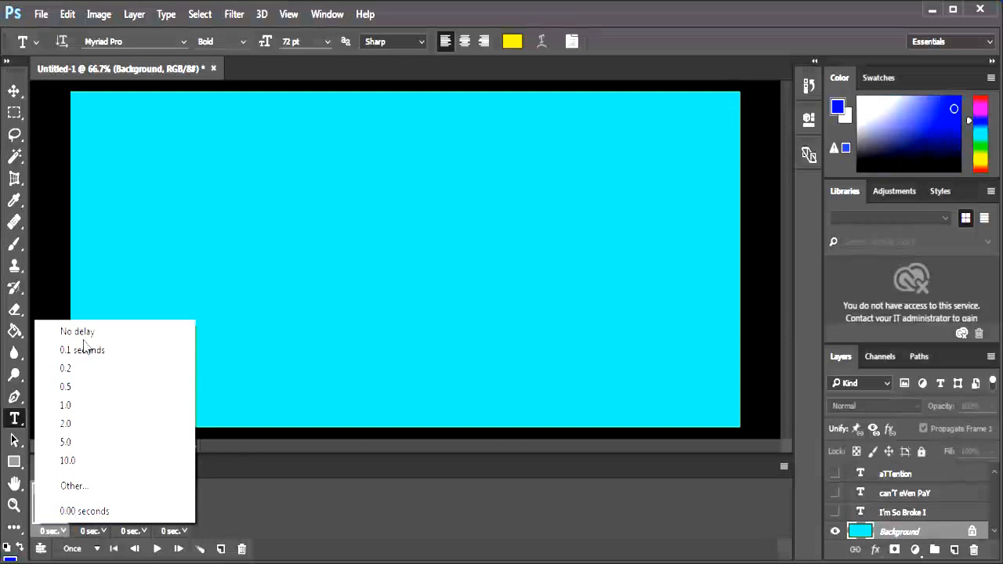
left_click(66, 372)
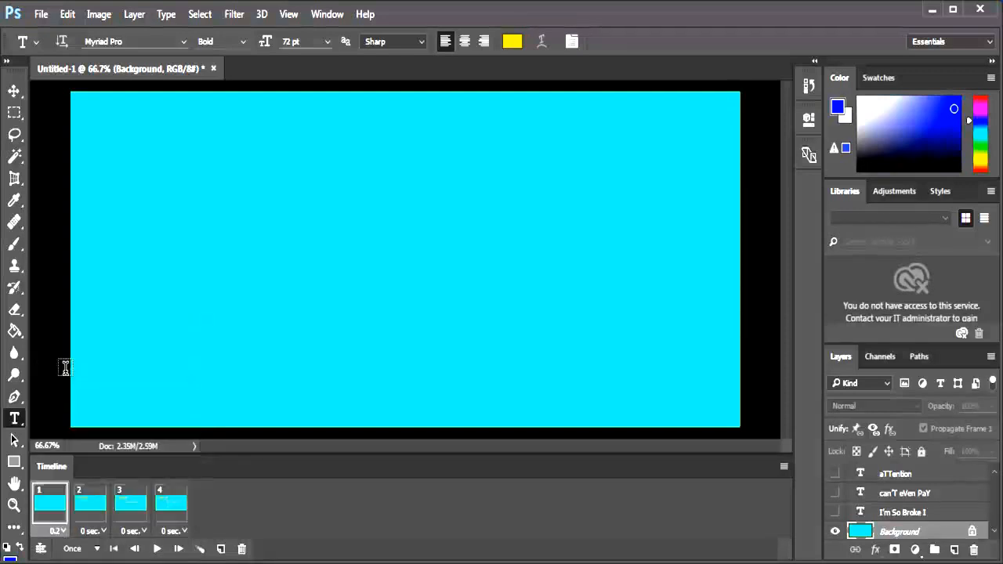
left_click(102, 532)
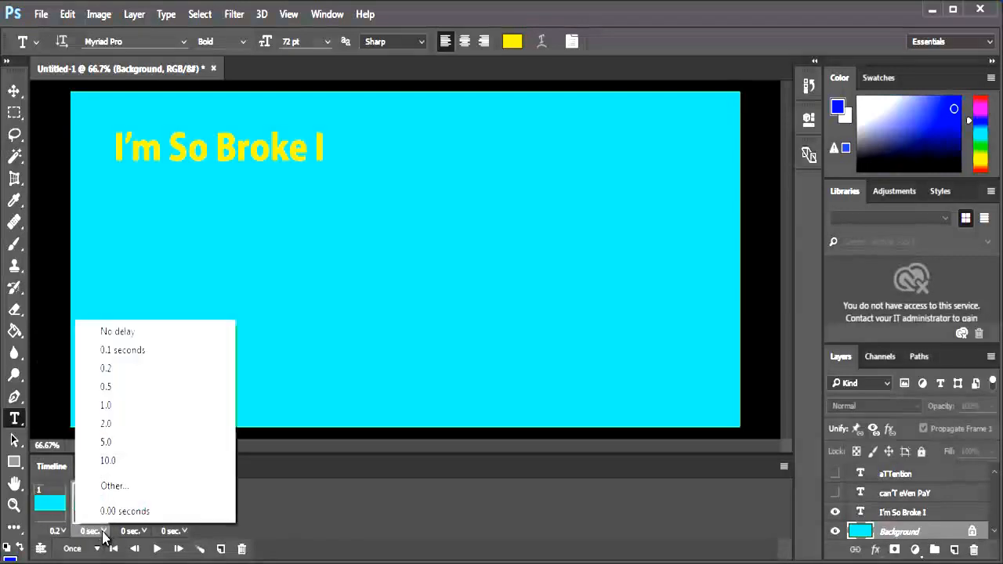
left_click(109, 370)
left_click(140, 533)
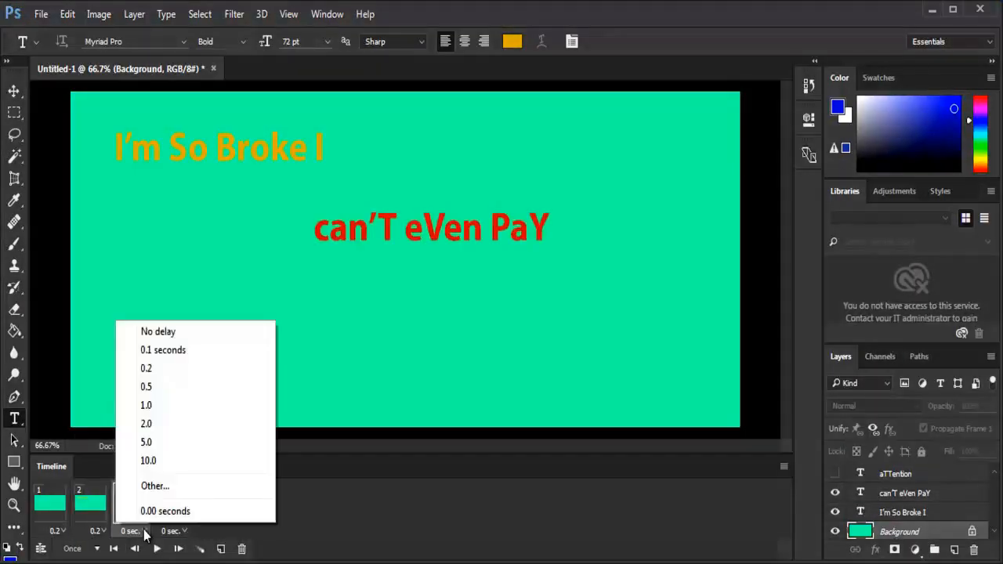
left_click(148, 368)
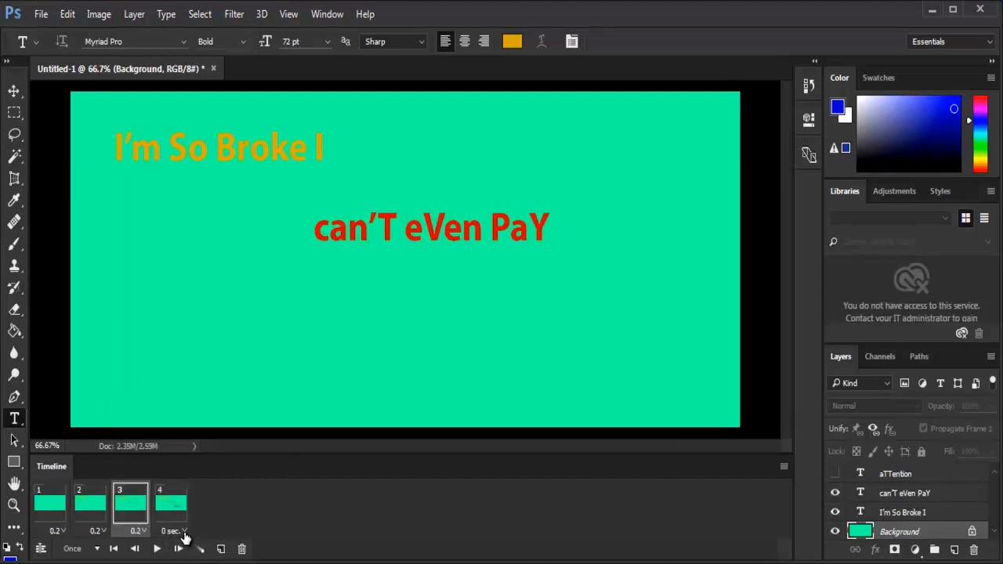
left_click(183, 532)
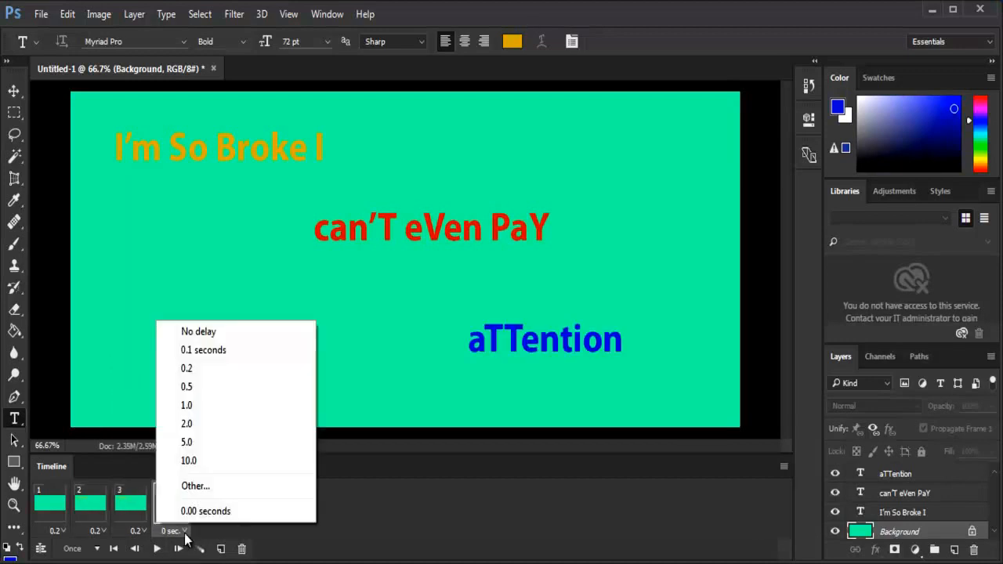
left_click(187, 370)
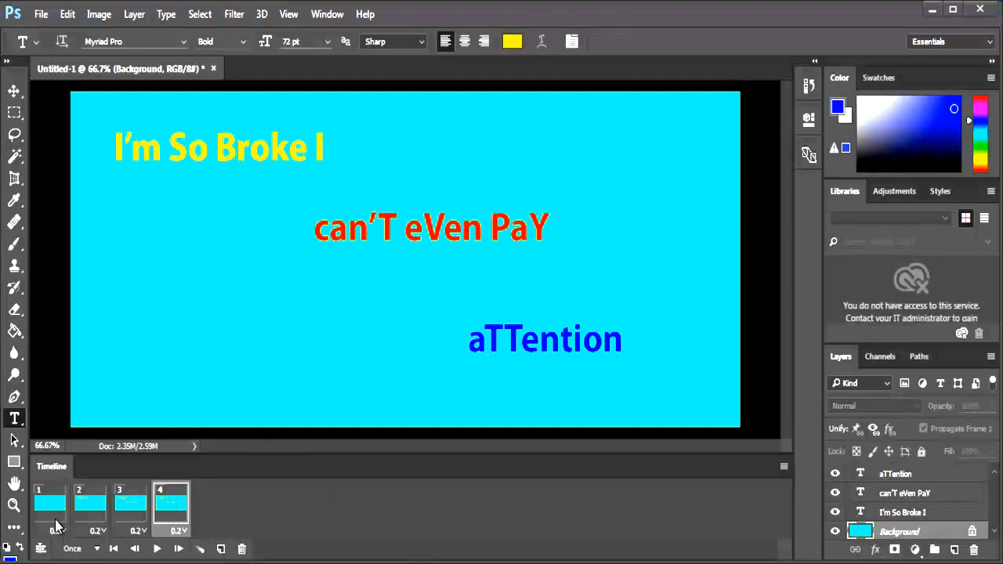
Tween frames 1 and 2 with 10 added frames, using all layers with position, opacity and effects.
left_click(52, 507)
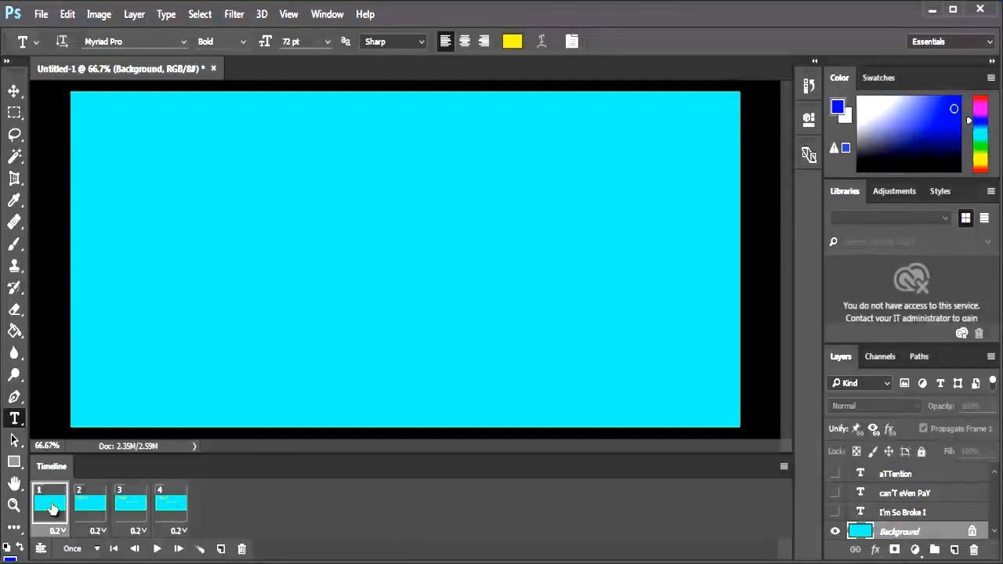
left_click(92, 509, "shift")
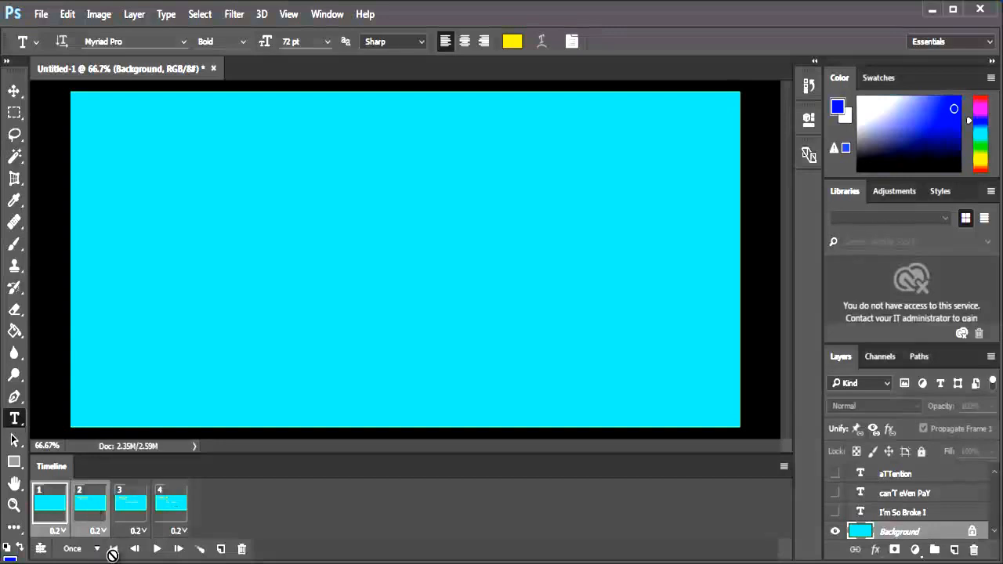
left_click(201, 550)
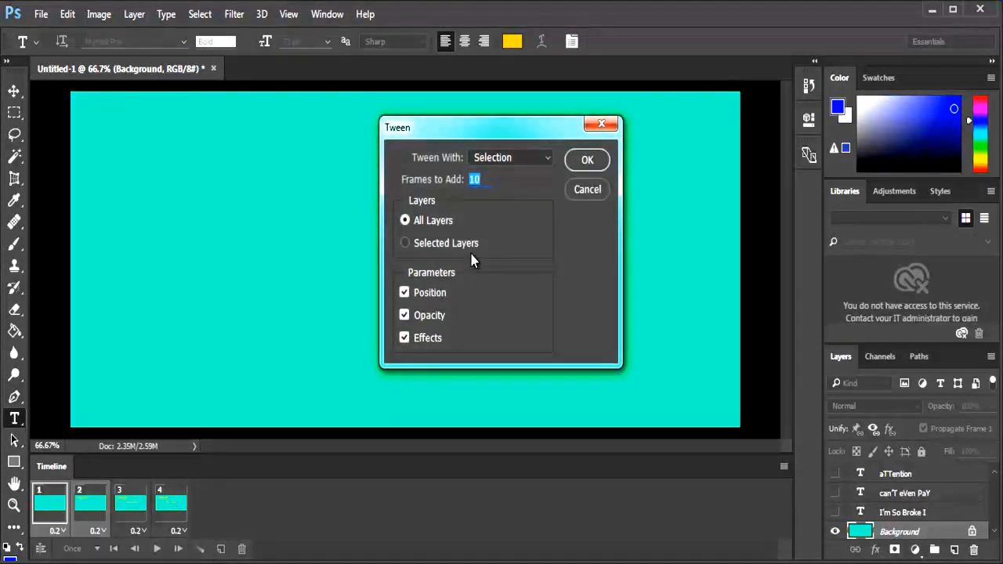
left_click(582, 163)
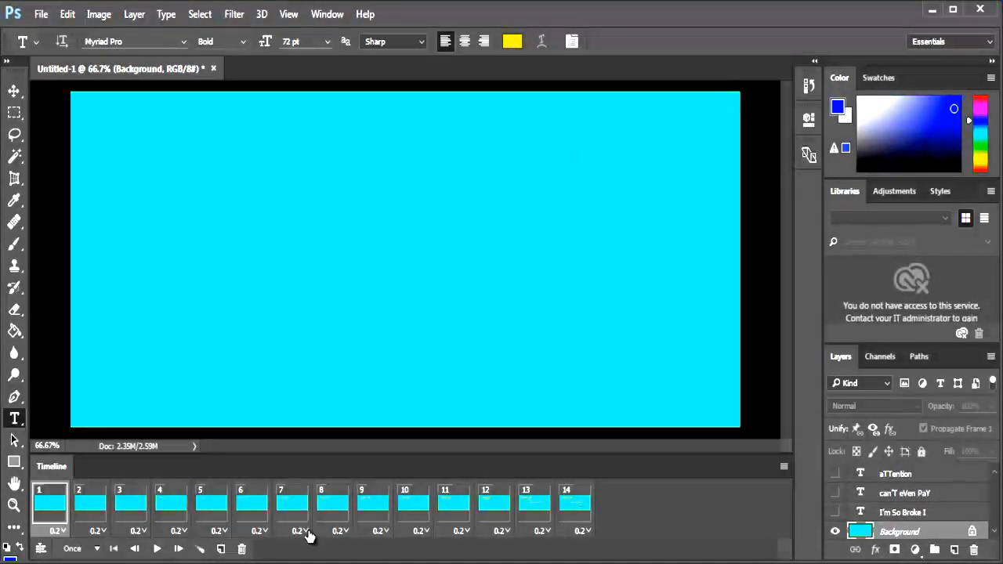
Tween frames 12 and 13 with 10 added frames, using all layers with position, opacity and effects.
left_click(486, 509)
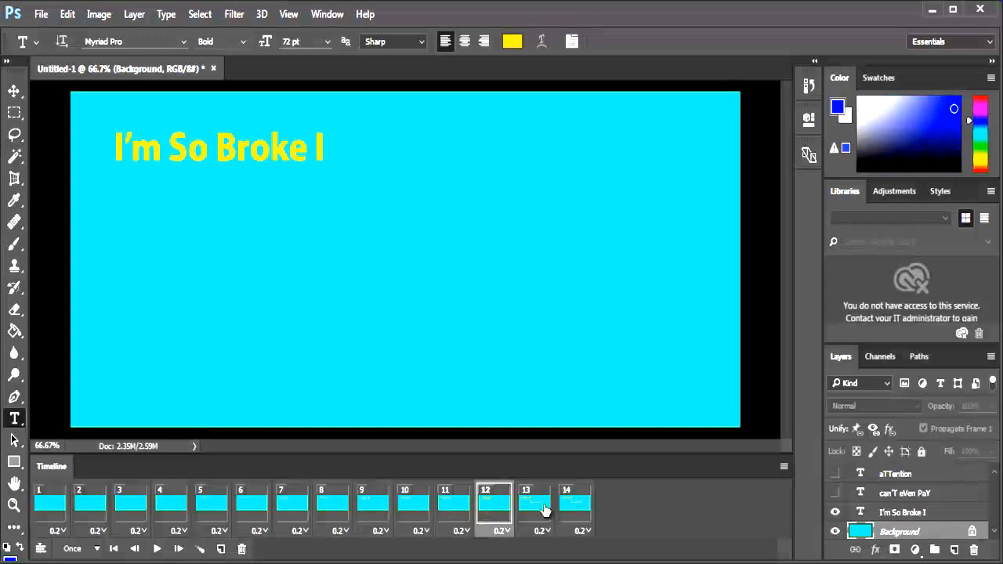
left_click(537, 509, "shift")
left_click(203, 550)
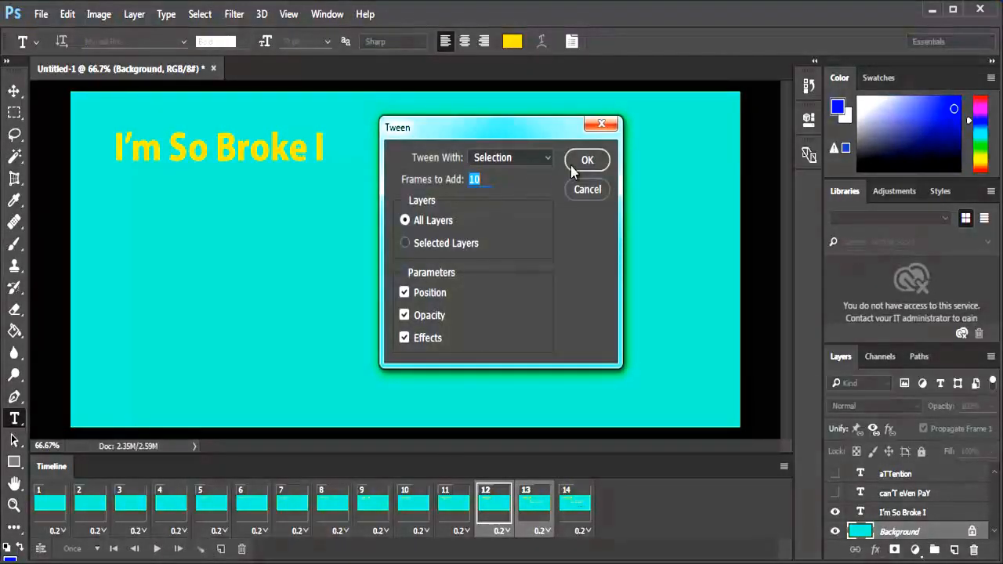
left_click(577, 159)
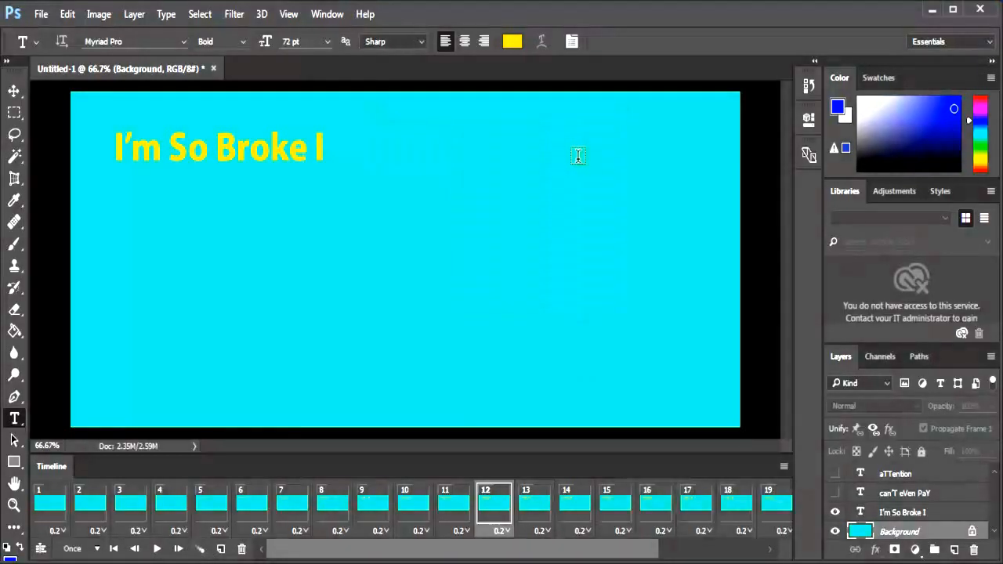
Tween frames 23 and 24 with 10 added frames, using all layers with position, opacity and effects.
left_click_drag(610, 558, 726, 557)
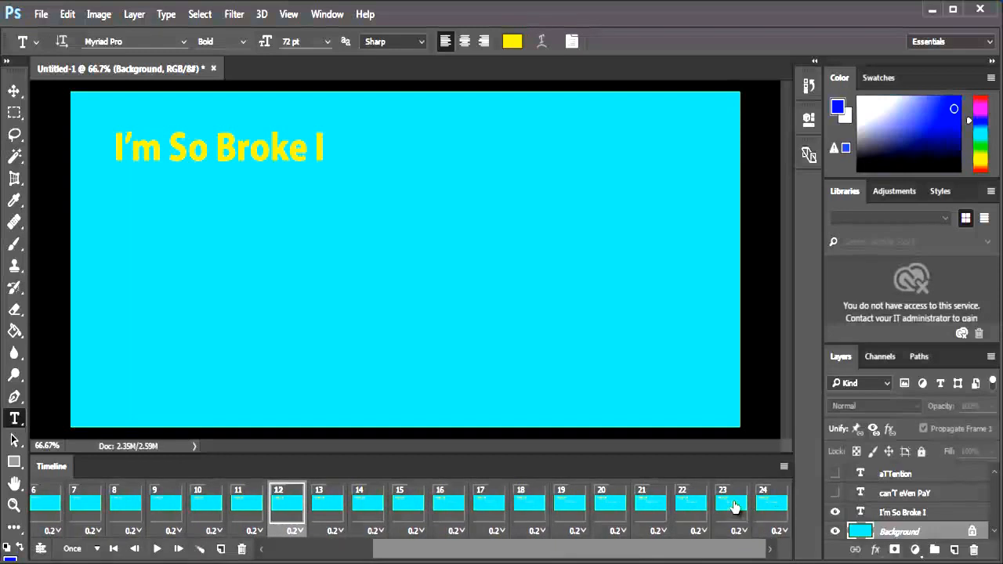
left_click(734, 507)
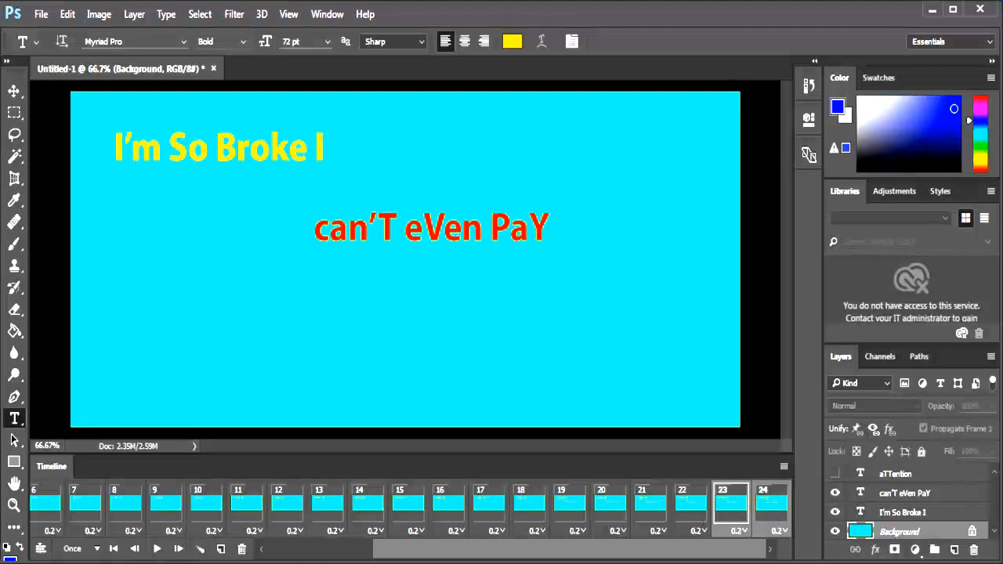
left_click(199, 550)
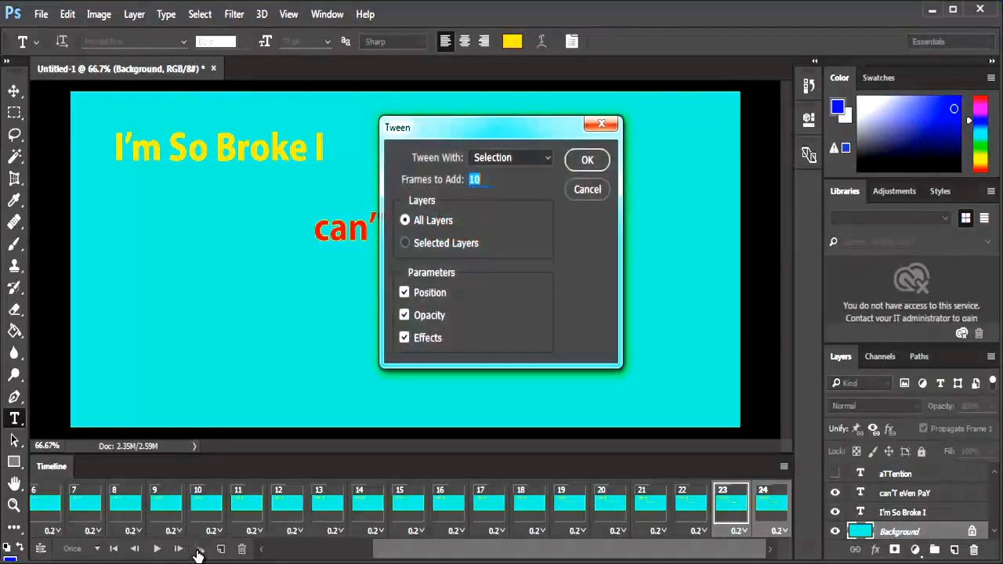
left_click(587, 161)
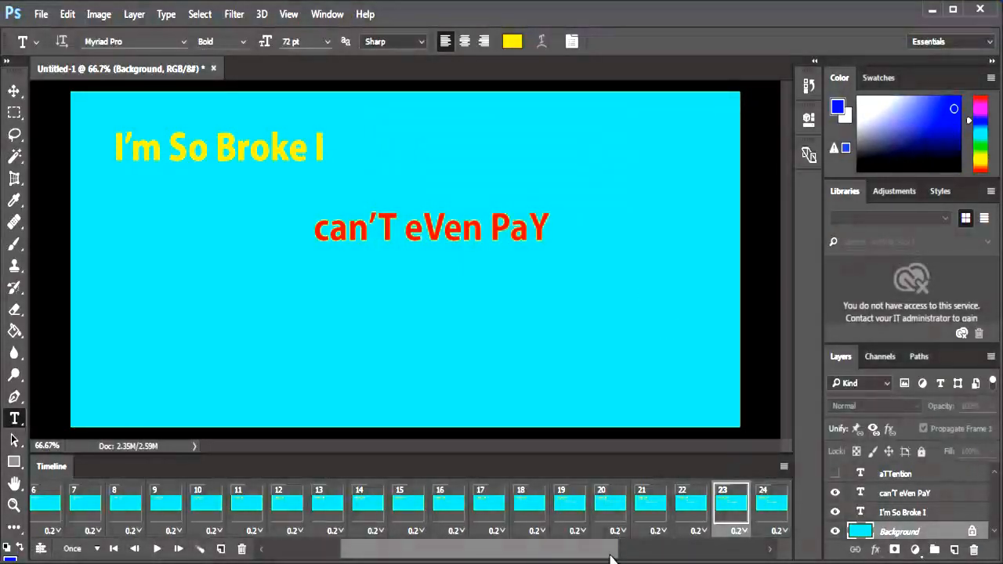
Return to the first frame and play the whole animation to preview the text fading in.
left_click_drag(604, 560, 752, 558)
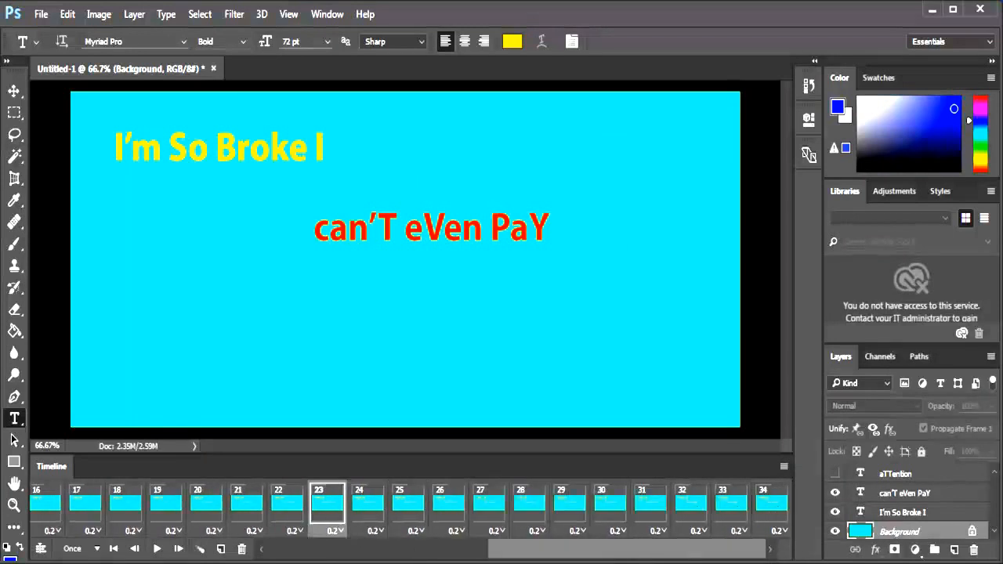
left_click(114, 550)
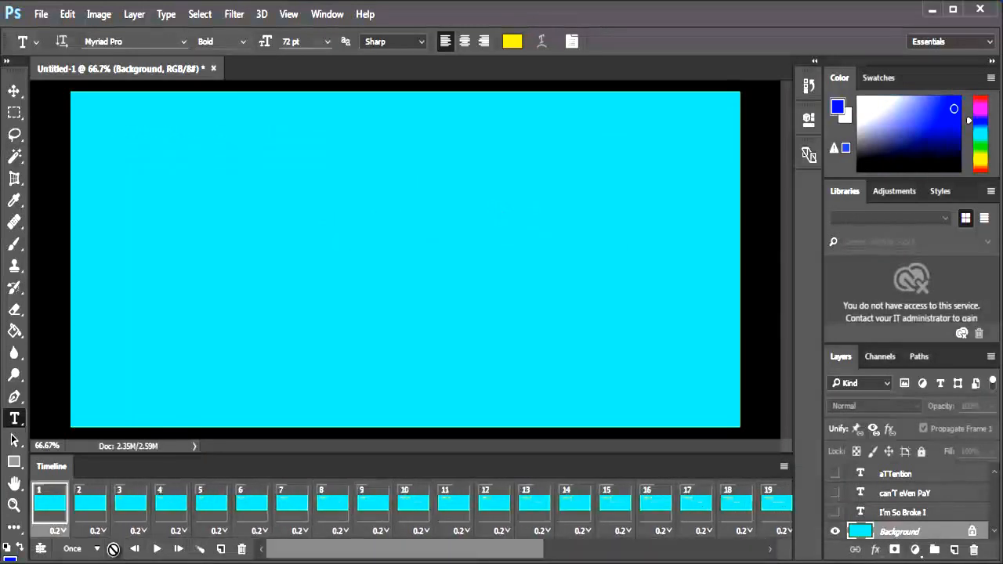
left_click(158, 549)
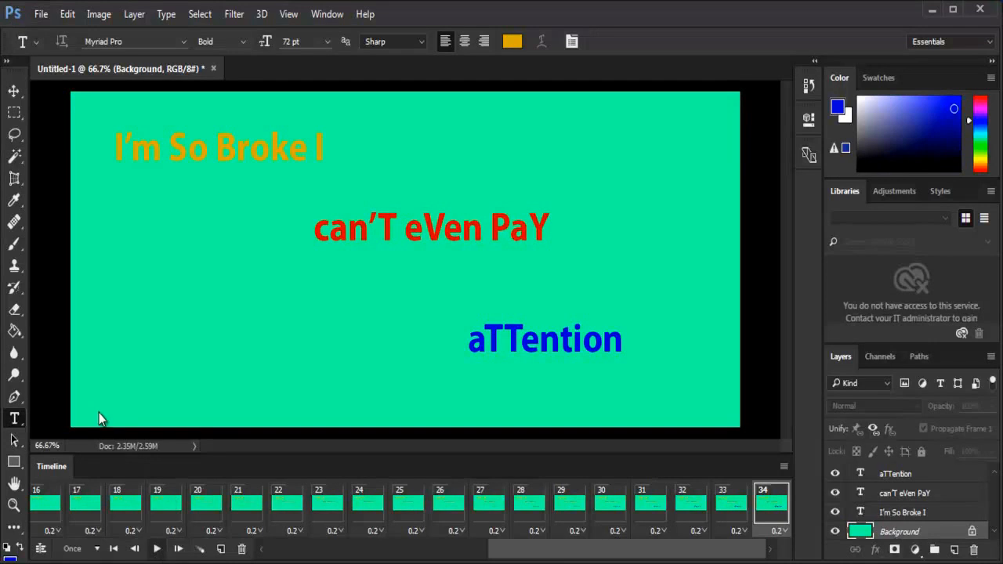
Open the legacy Save for Web export and set the GIF animation's looping option to Forever.
left_click(40, 14)
mouse_move(58, 259)
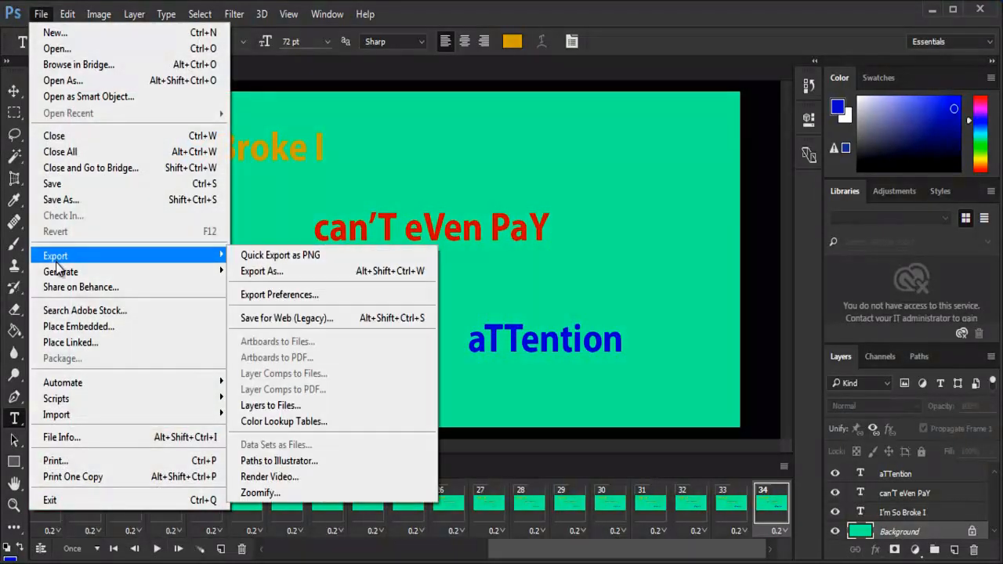
left_click(267, 322)
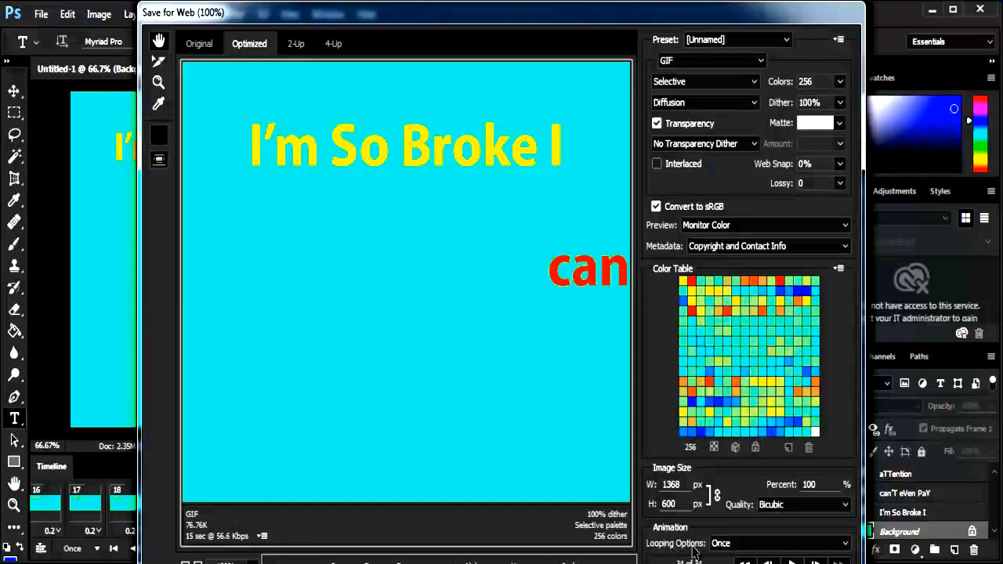
left_click(844, 543)
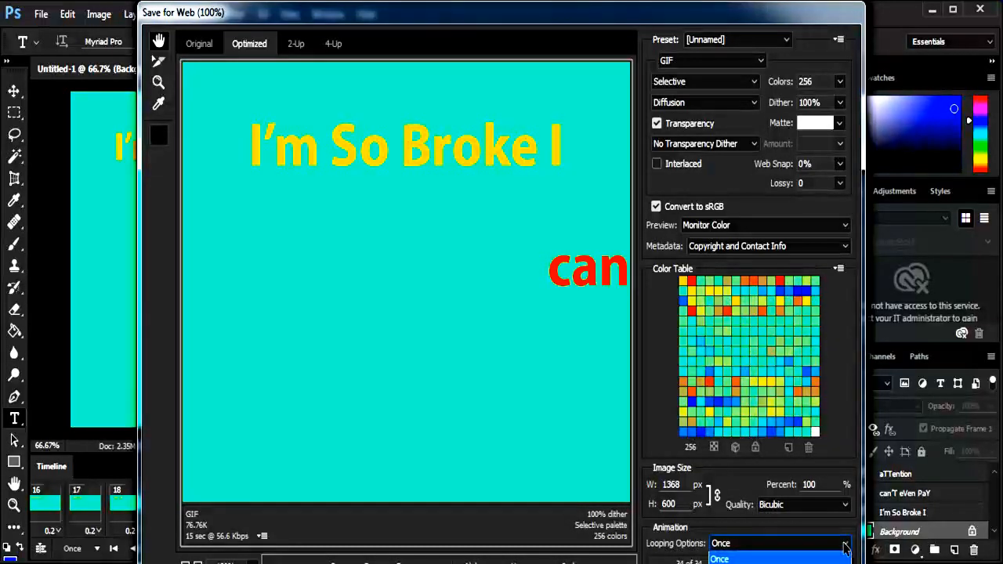
left_click(775, 563)
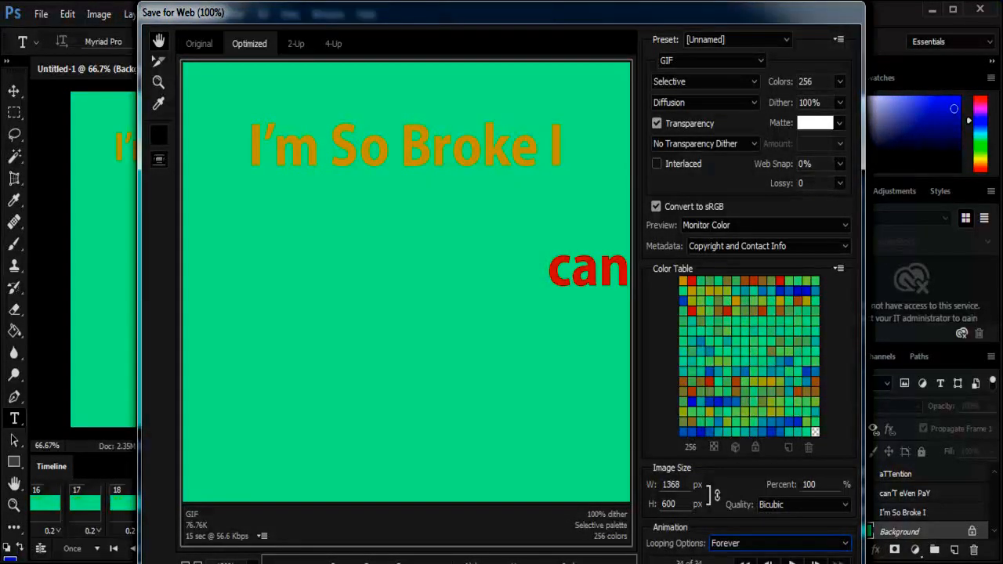
Save the optimized animation as Broke1 in the Broke folder using the HTML and Images format, and minimize the folder window.
key("Return")
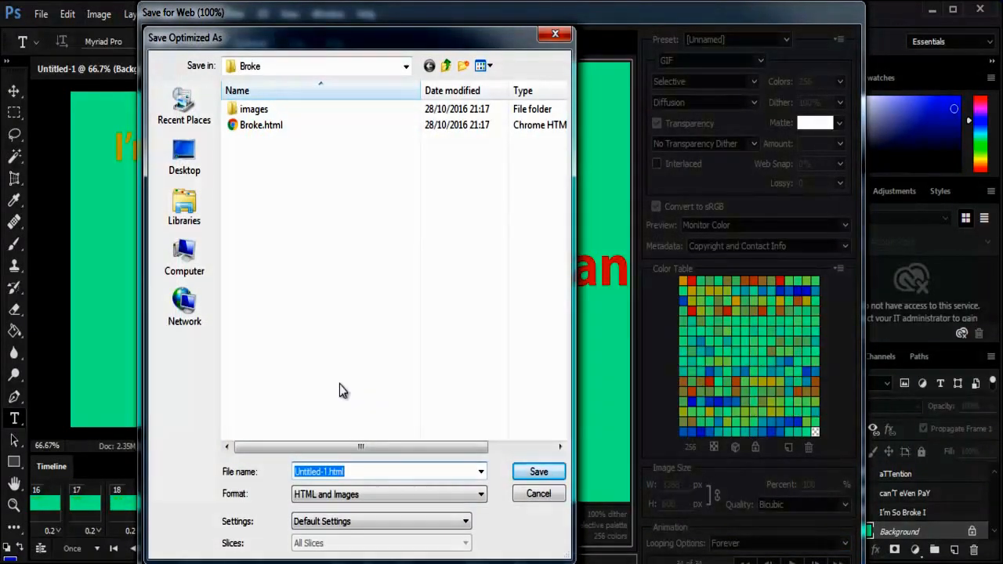
left_click(244, 126)
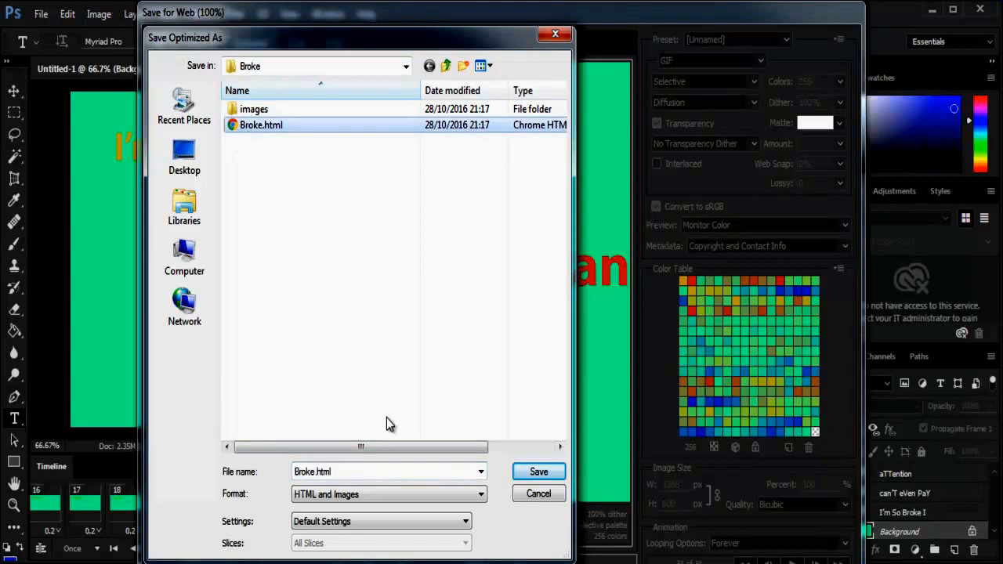
left_click(322, 471)
left_click_drag(332, 471, 313, 473)
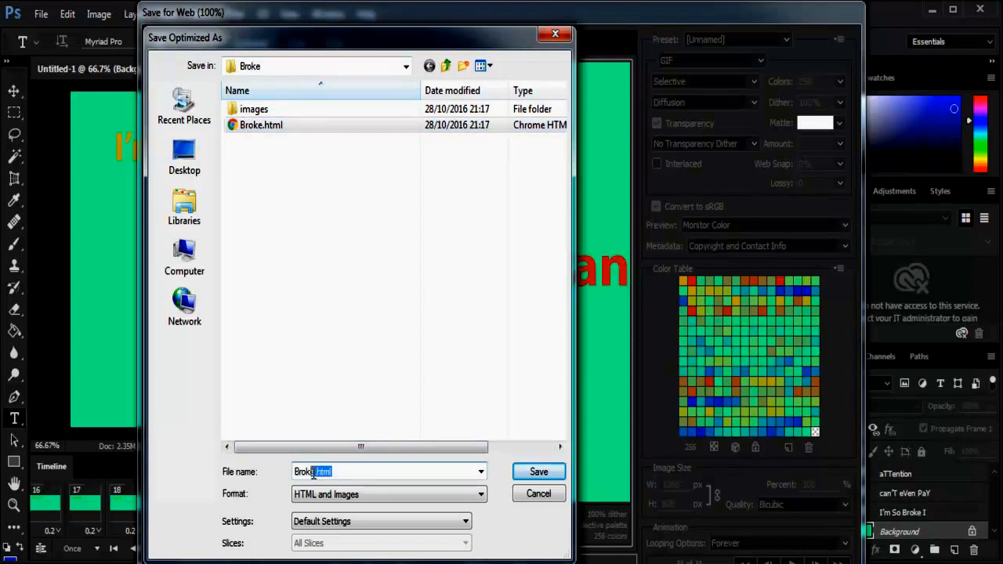
type("1")
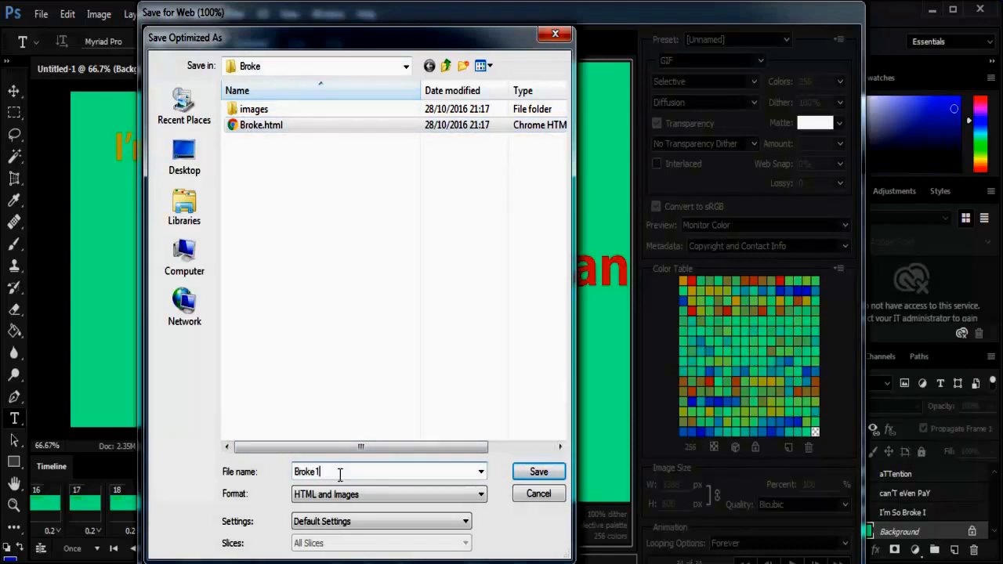
left_click(548, 475)
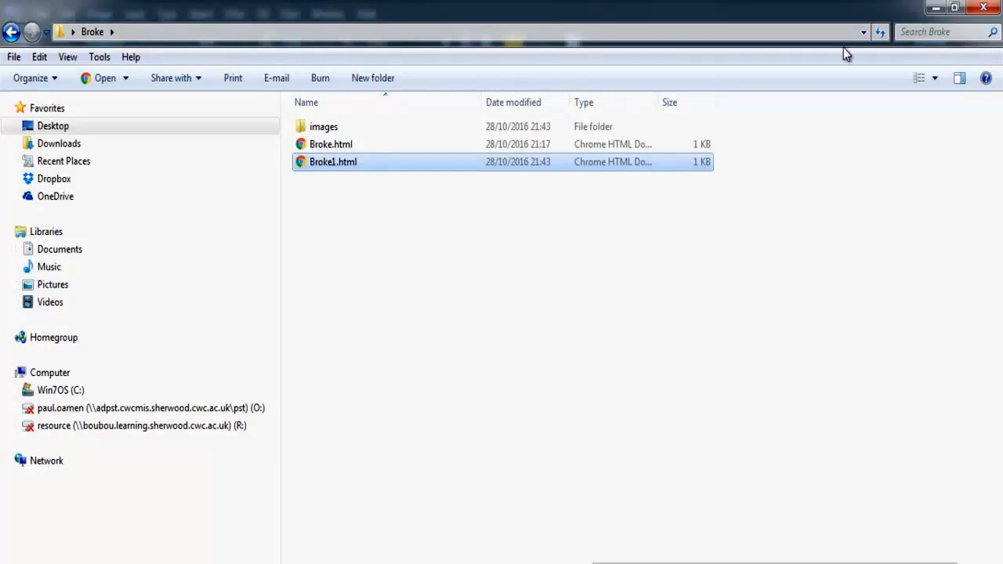
left_click(937, 7)
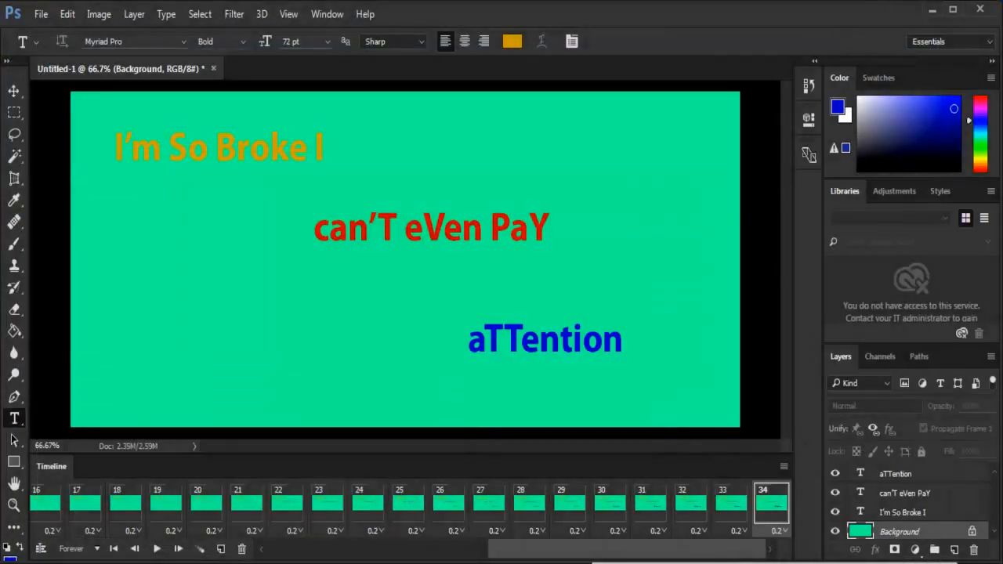